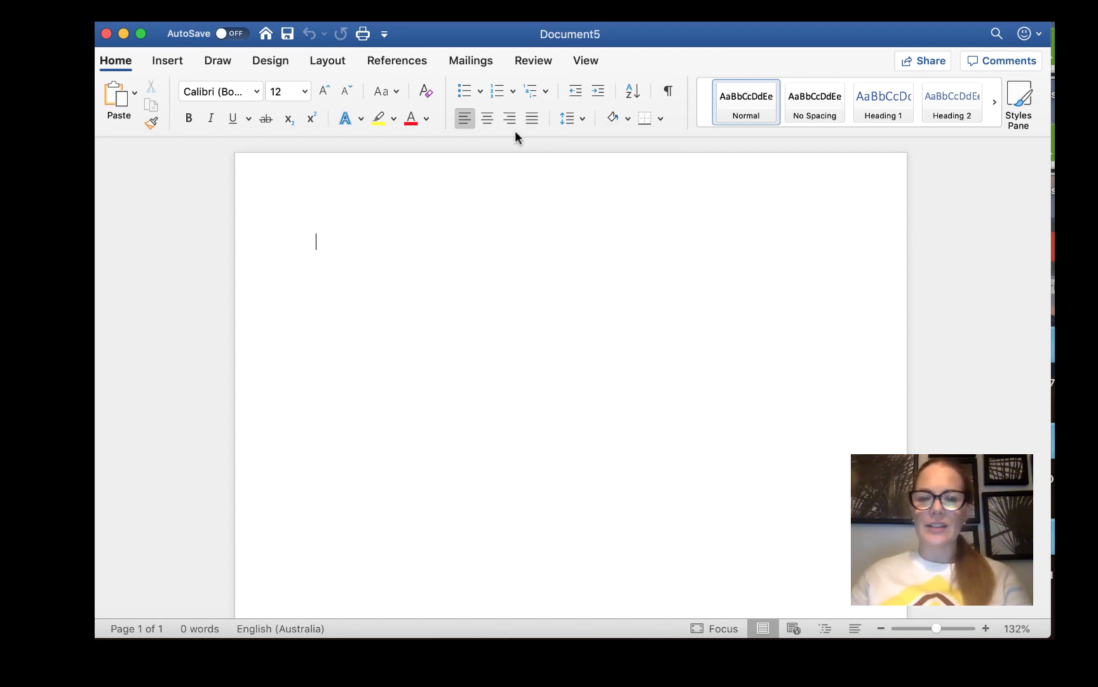
- Start a label mail merge using the DYMO 99012 Large Address Label (3.57 × 8.85 cm)
click(472, 61)
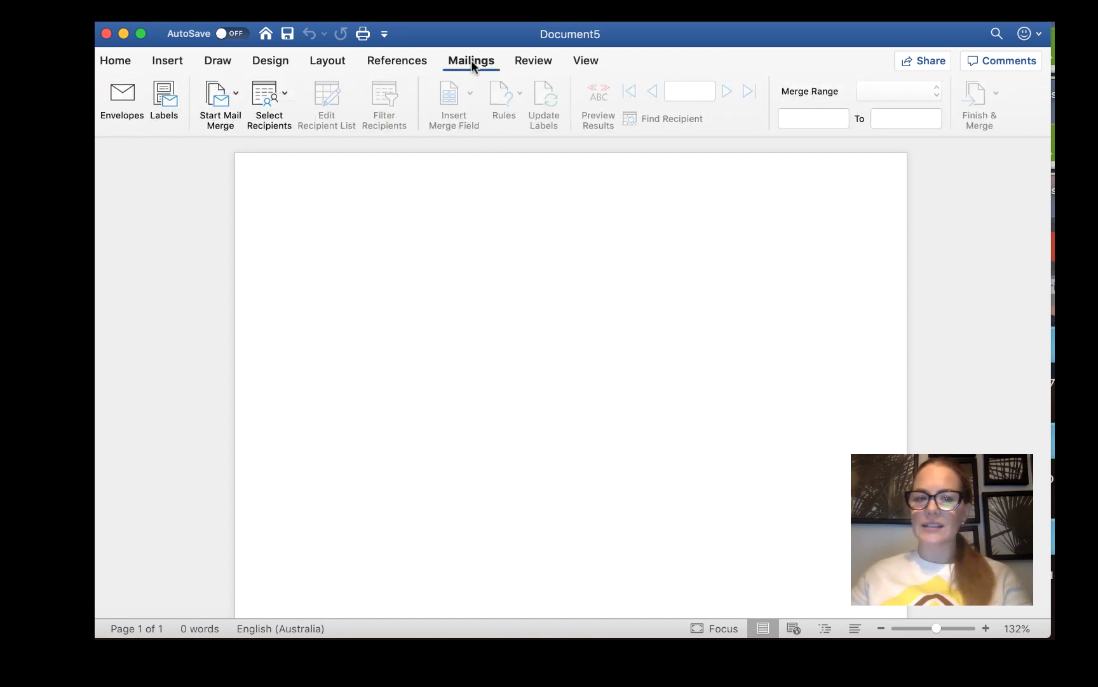
click(224, 95)
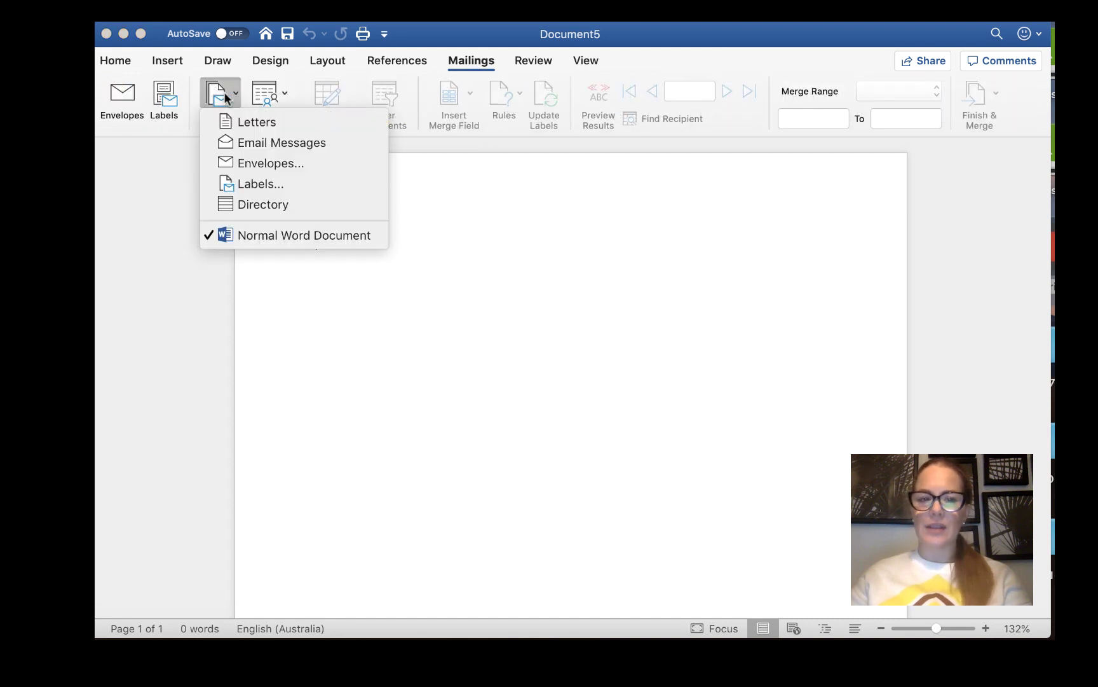
click(270, 184)
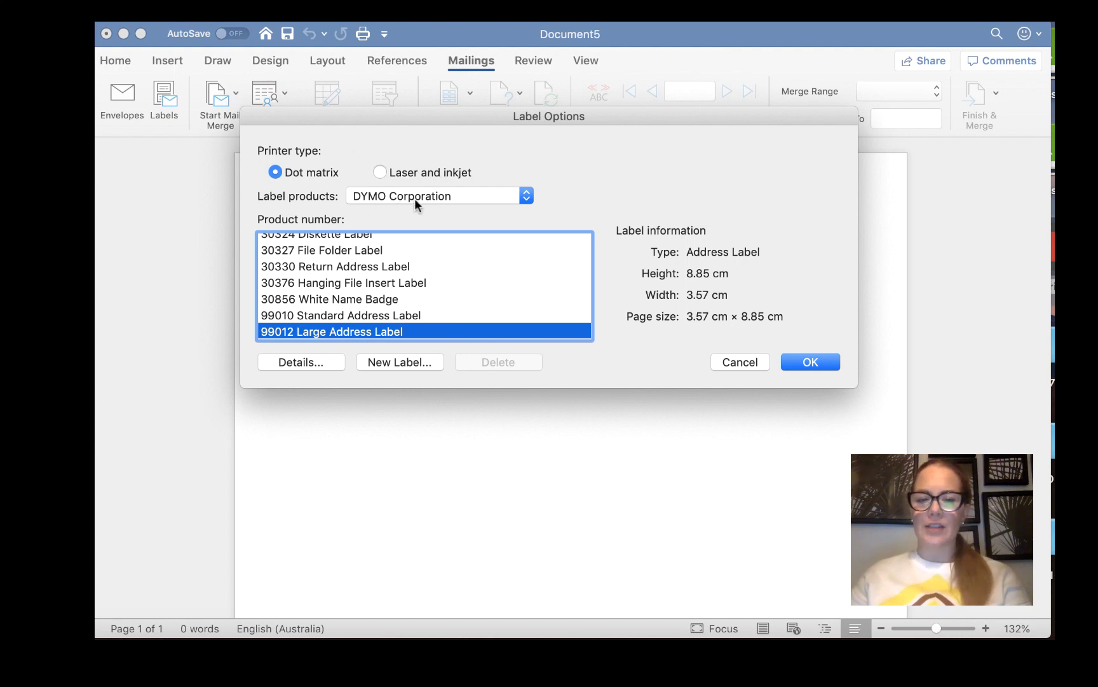
scroll(366, 294, down, 2)
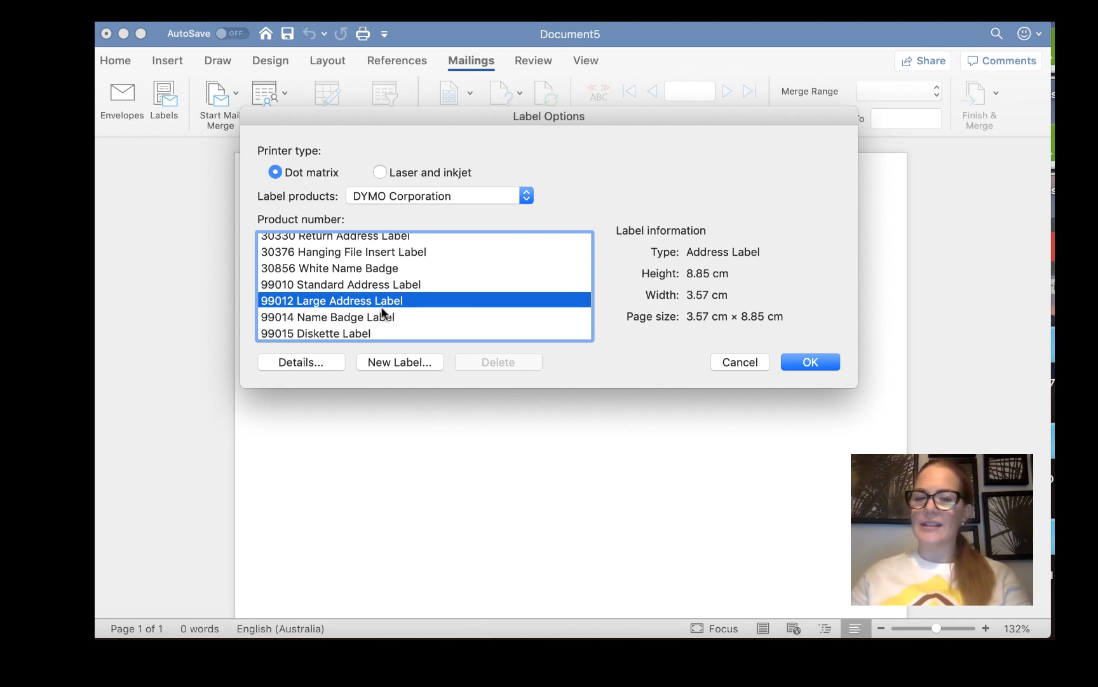
click(810, 362)
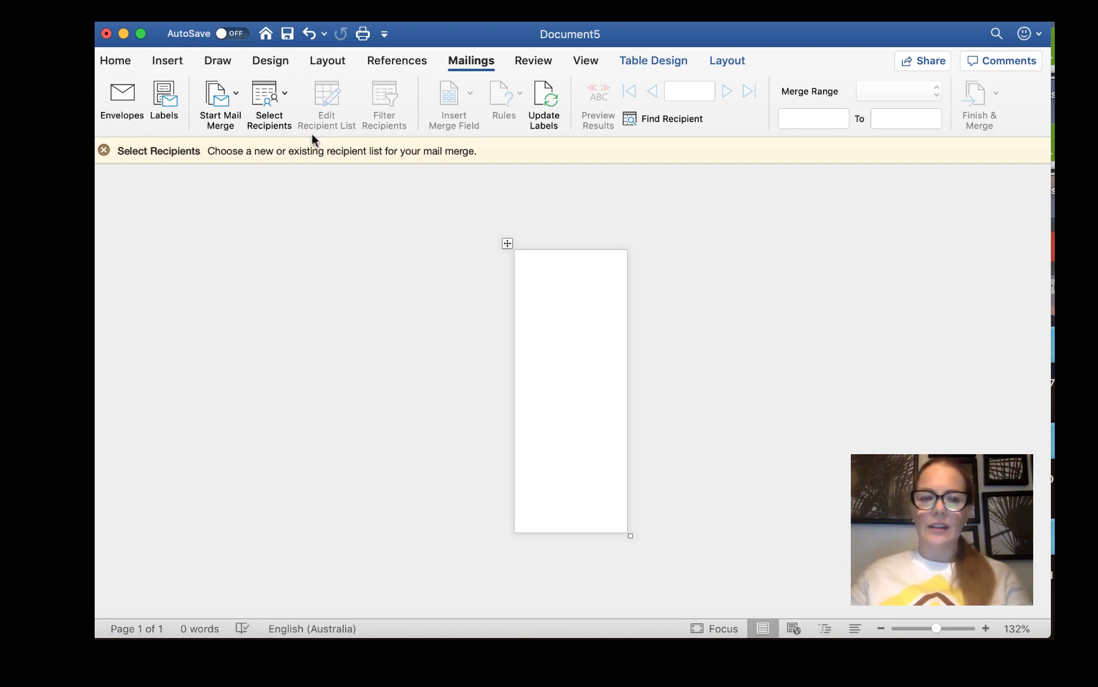
- Connect Display Sheet.xlsx from the Desktop as the recipient list, accepting the security prompt
click(284, 99)
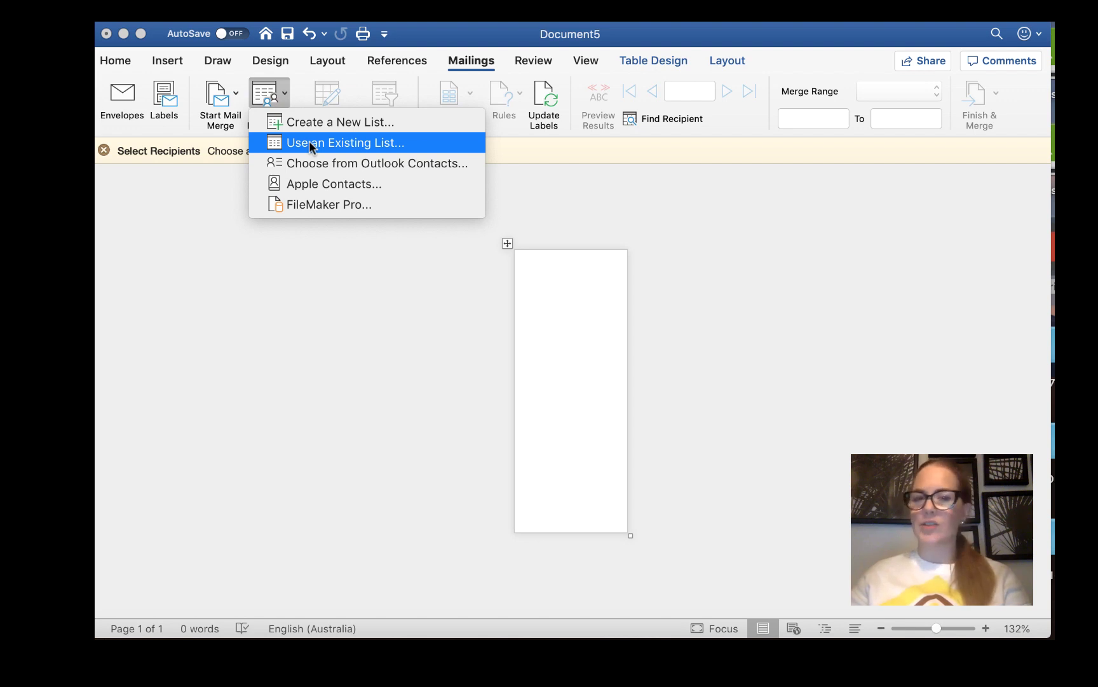
click(385, 143)
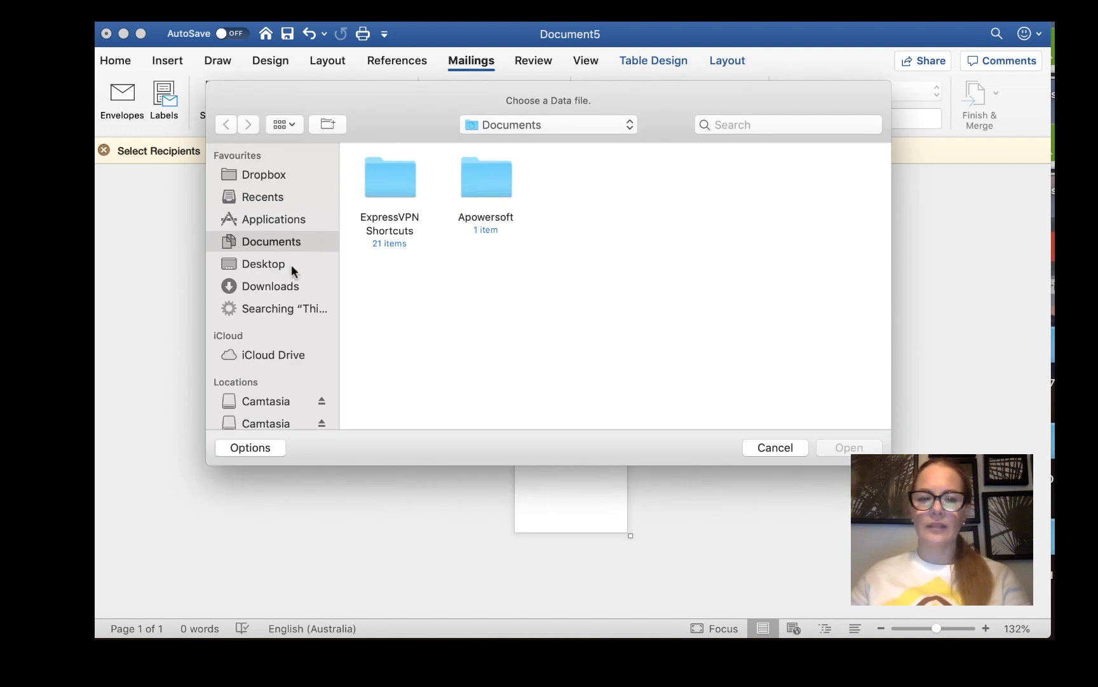
click(270, 265)
click(408, 169)
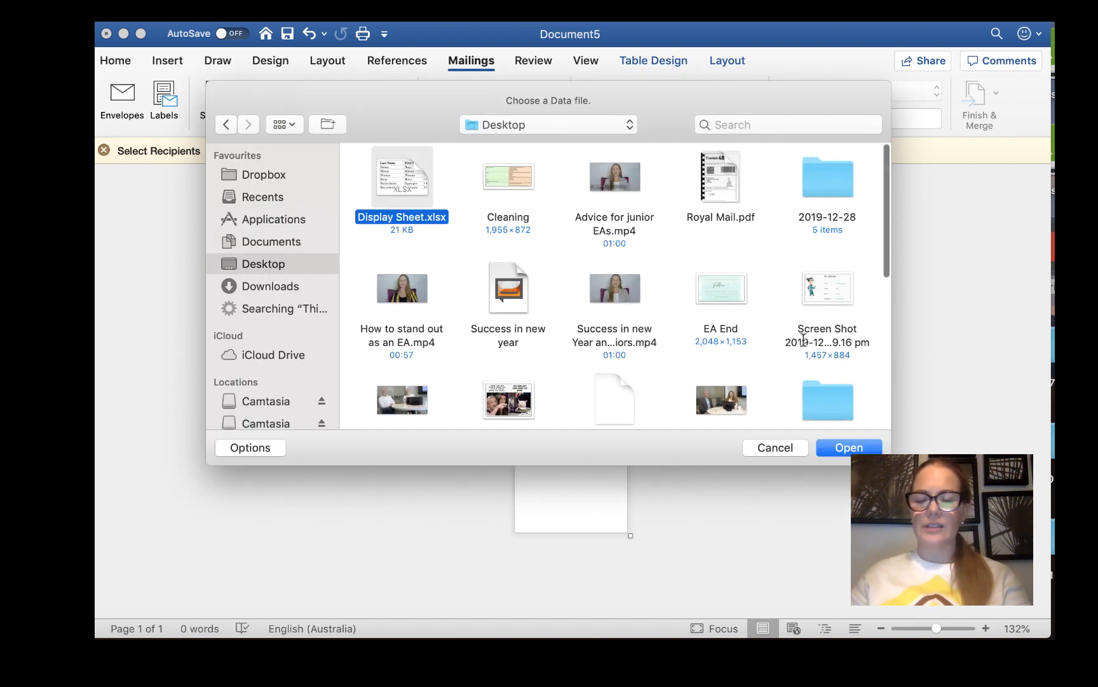
click(869, 450)
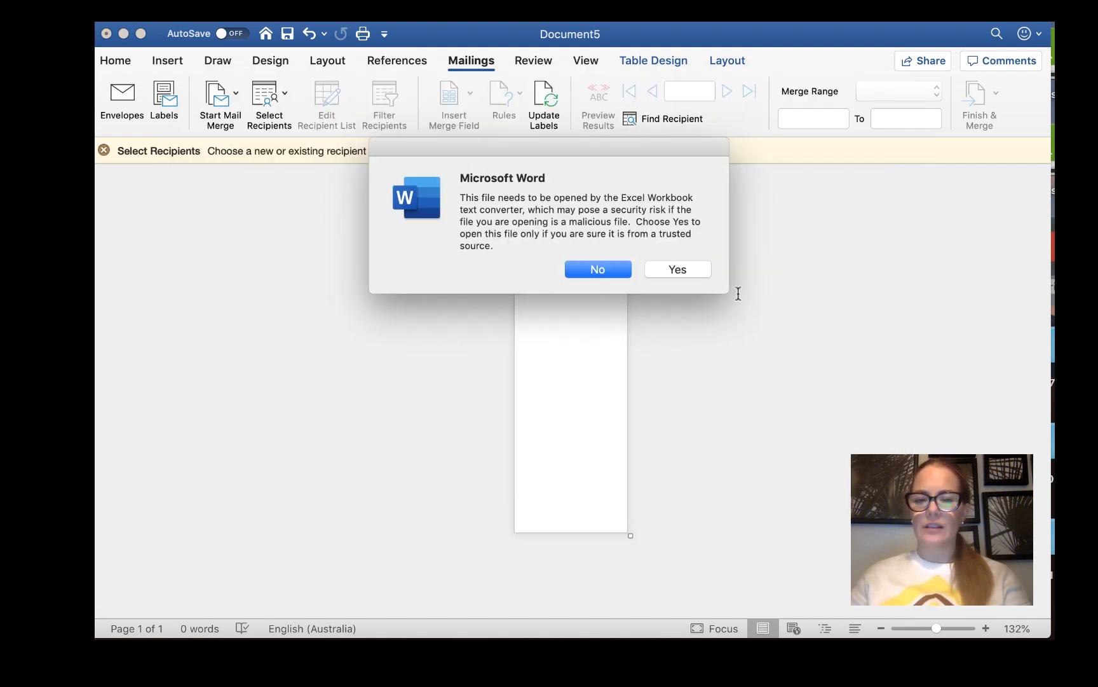
click(686, 270)
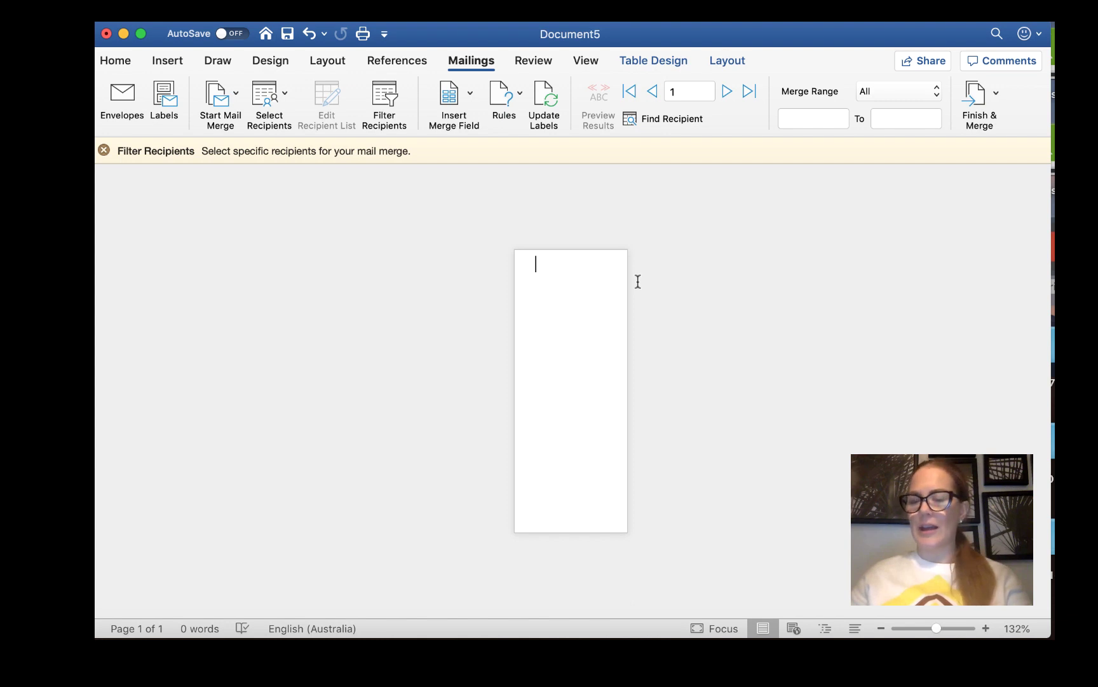
- Insert a trial Last_Name merge field into the label, then delete it
click(470, 95)
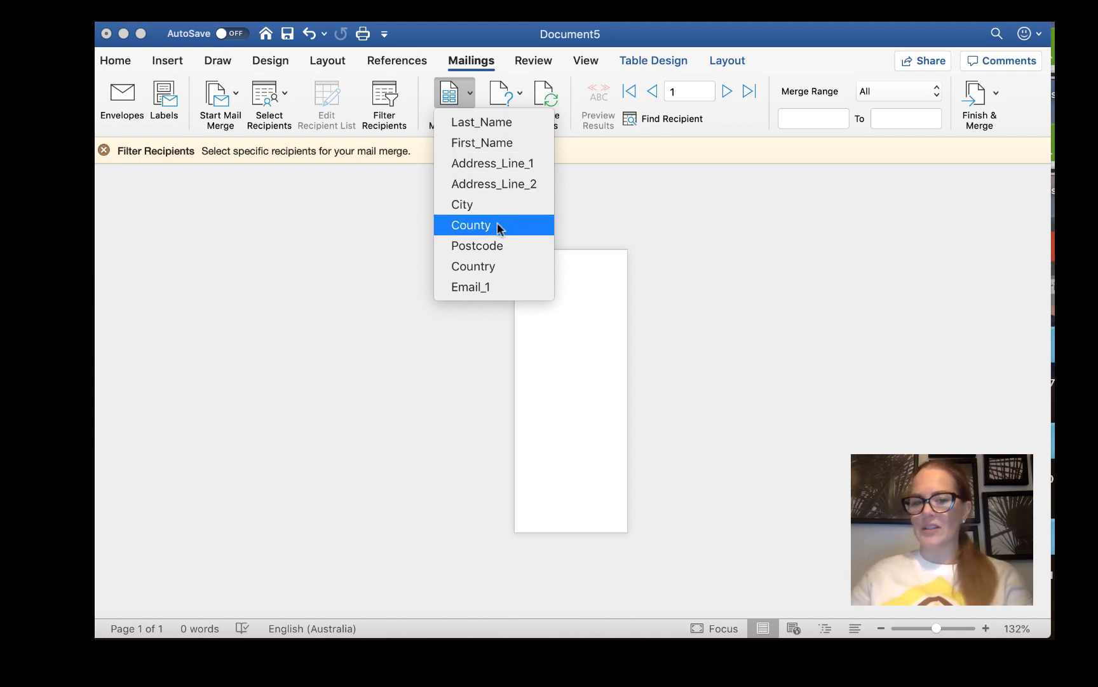
click(583, 314)
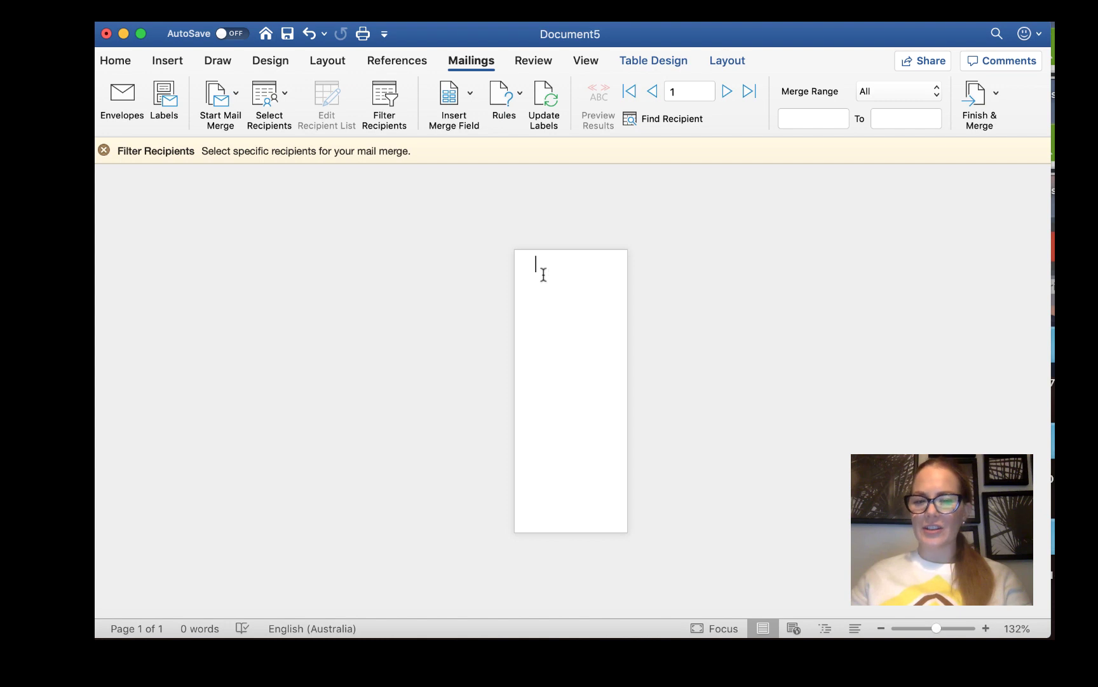
click(453, 97)
click(473, 128)
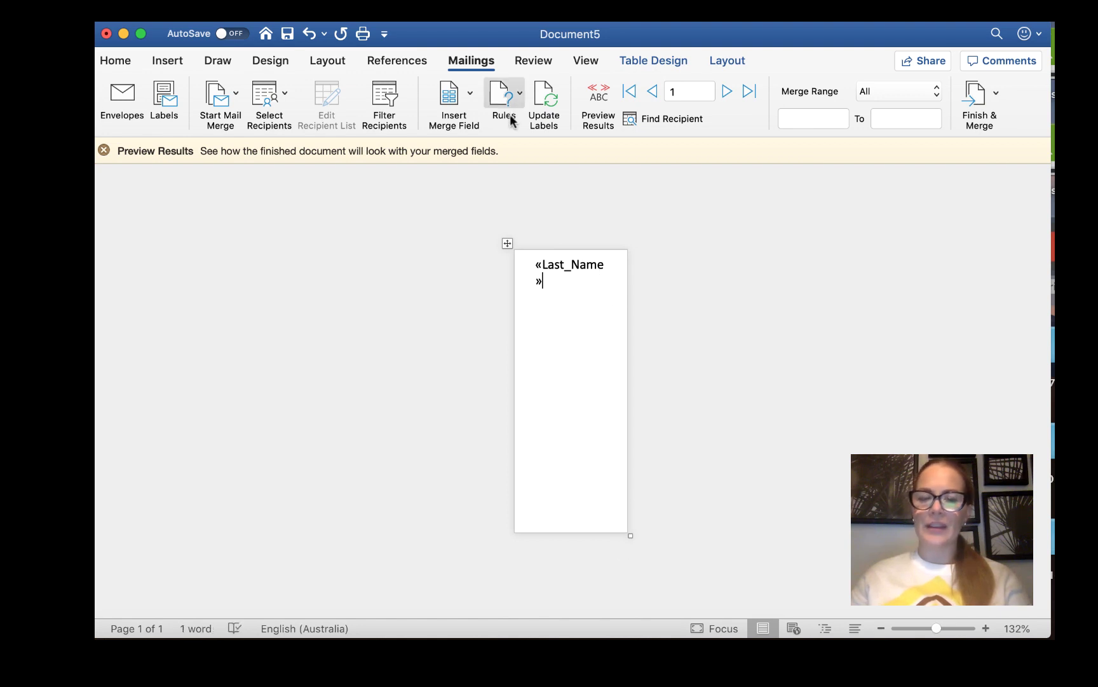
drag(552, 282, 534, 275)
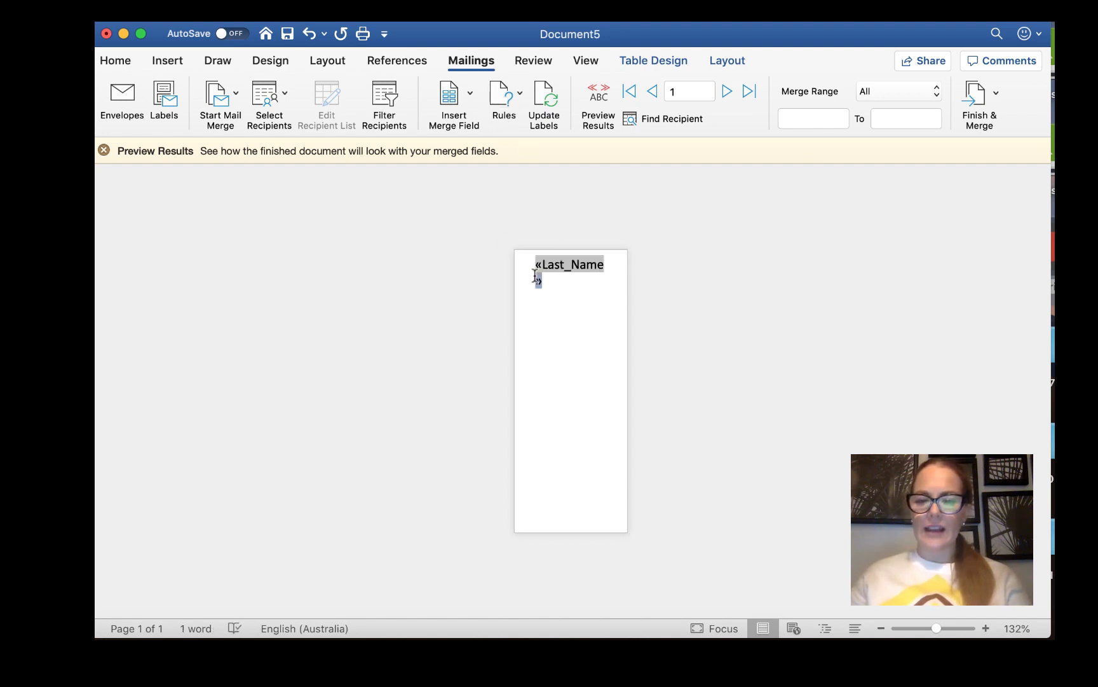
key(BackSpace)
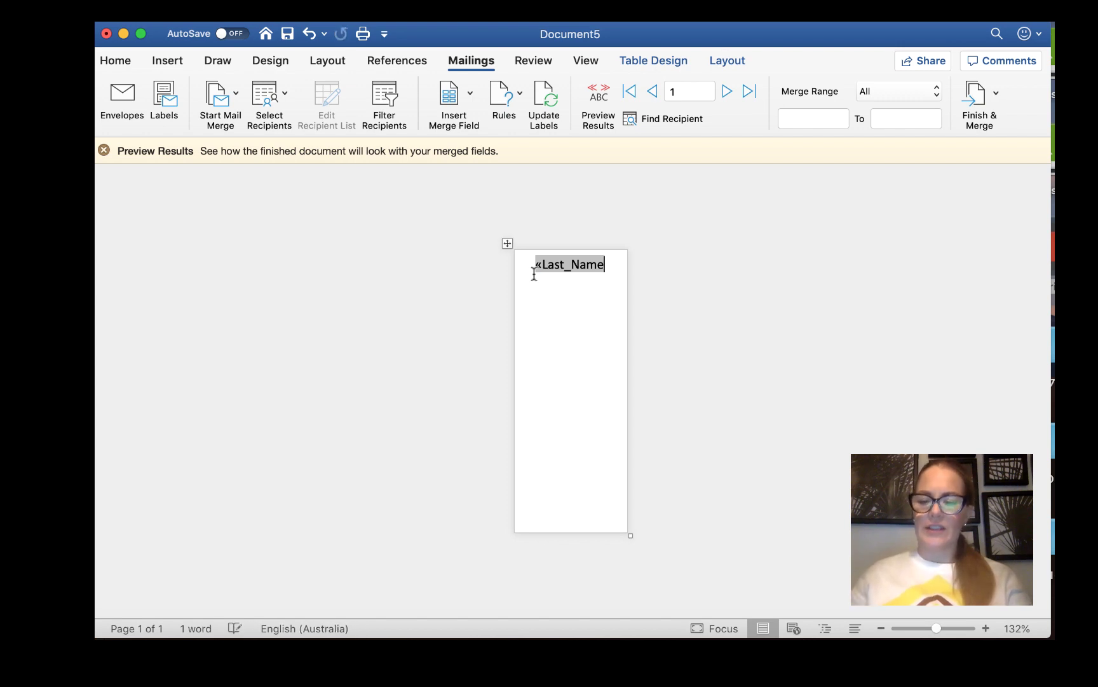
key(BackSpace)
key(BackSpace)
key(BackSpace)
key(BackSpace)
key(BackSpace)
key(BackSpace)
key(BackSpace)
key(BackSpace)
key(BackSpace)
key(BackSpace)
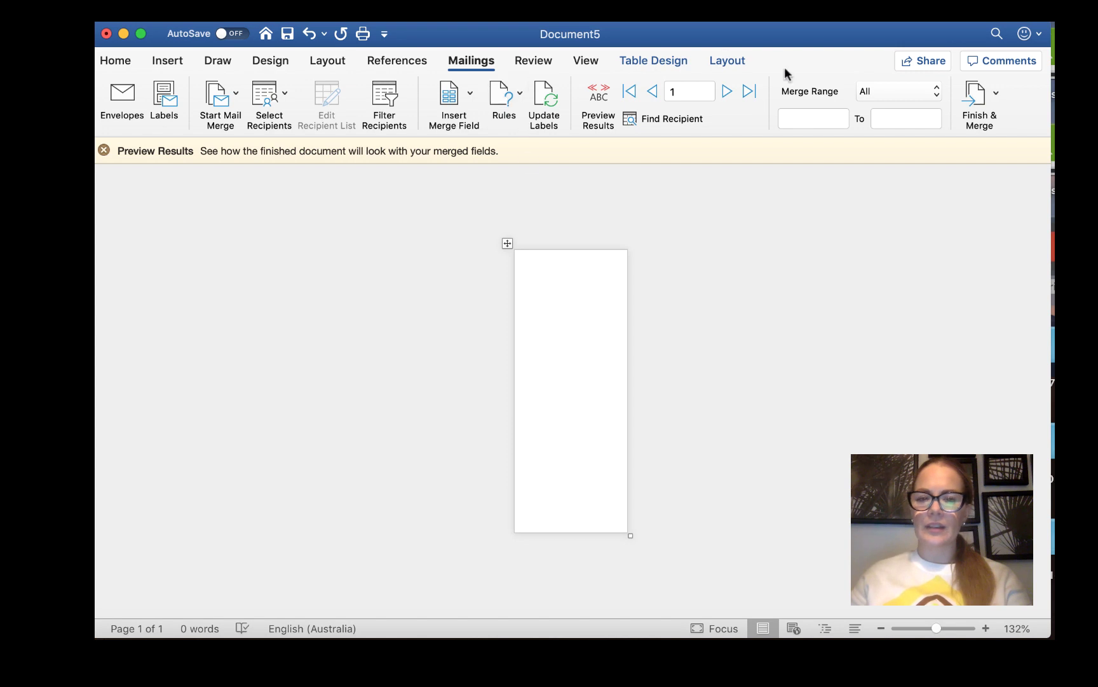
- Change the label cell's text direction so the text runs vertically
click(726, 62)
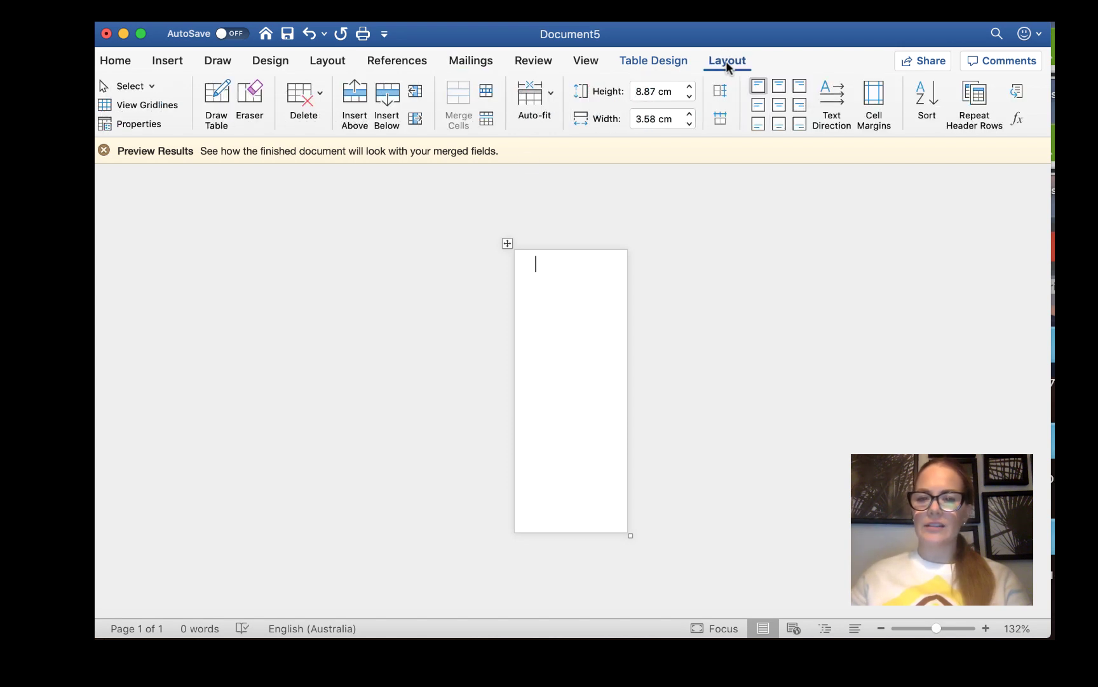
click(832, 115)
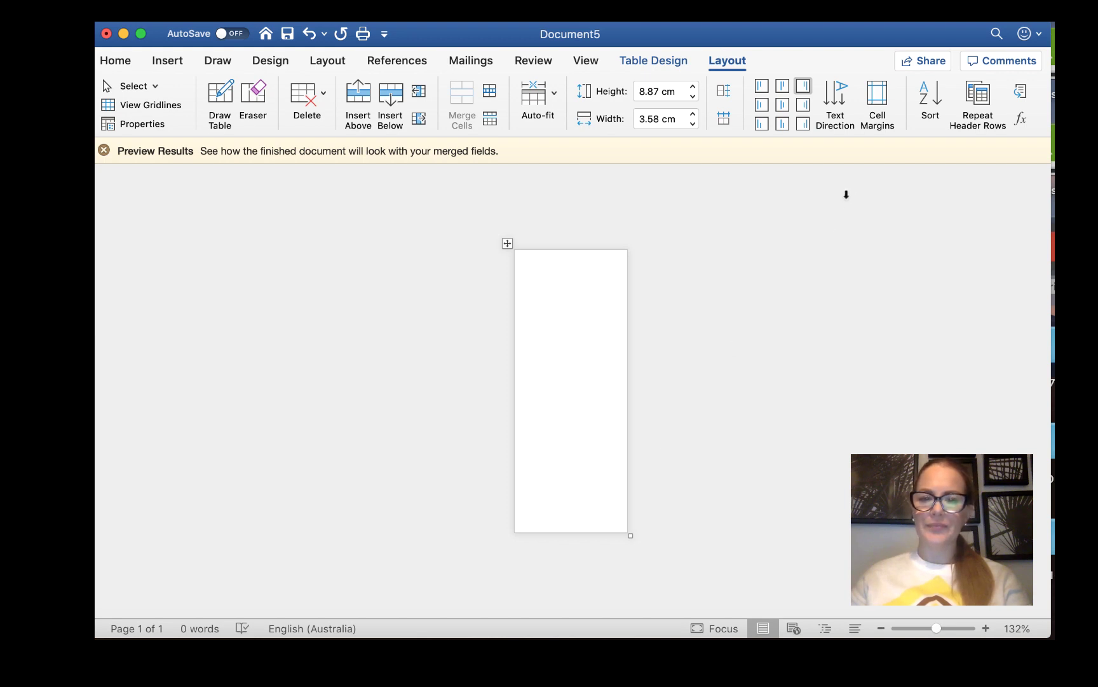
click(474, 63)
click(468, 95)
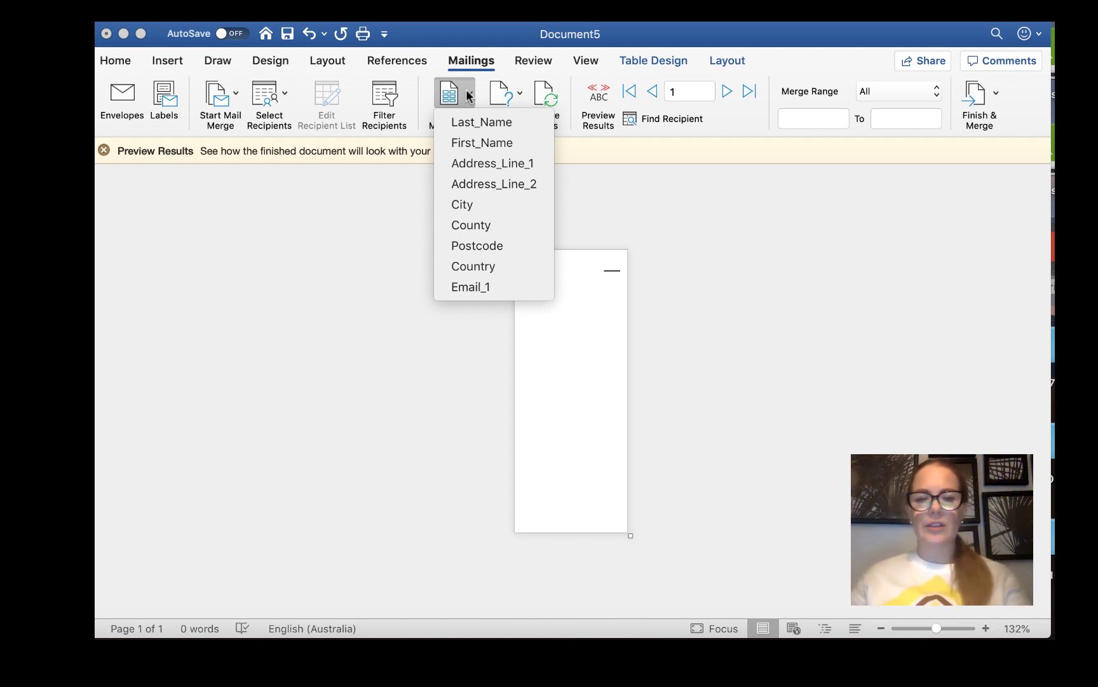
- Insert the Last_Name, First_Name, Address_Line_1 and Address_Line_2 merge fields into the label
click(472, 120)
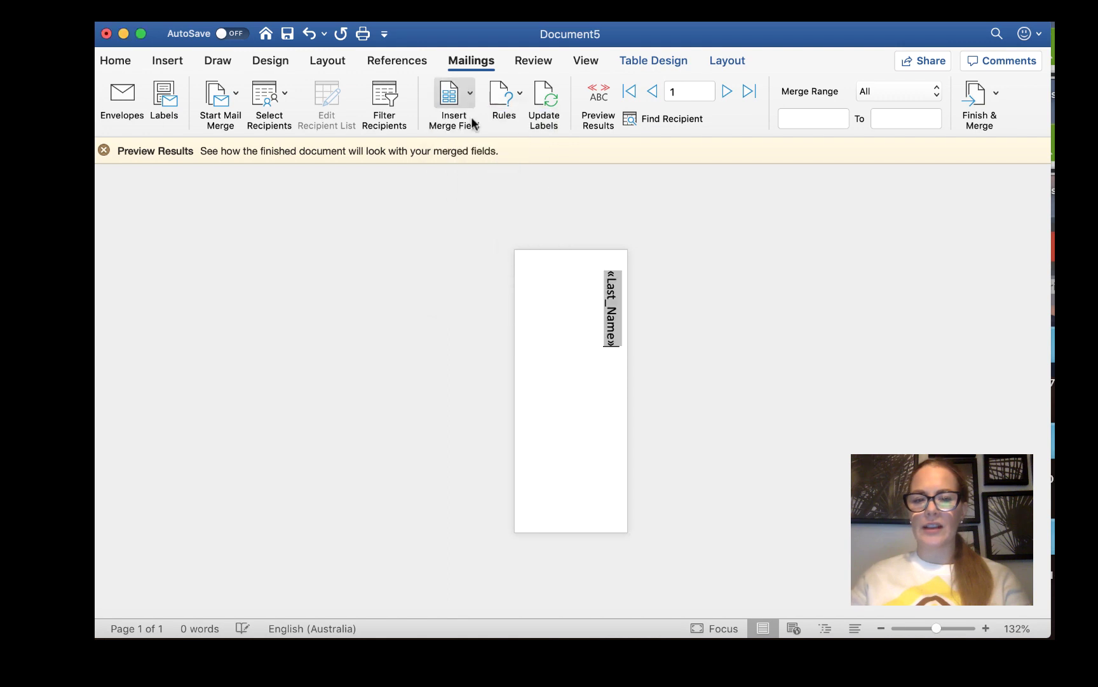
click(472, 123)
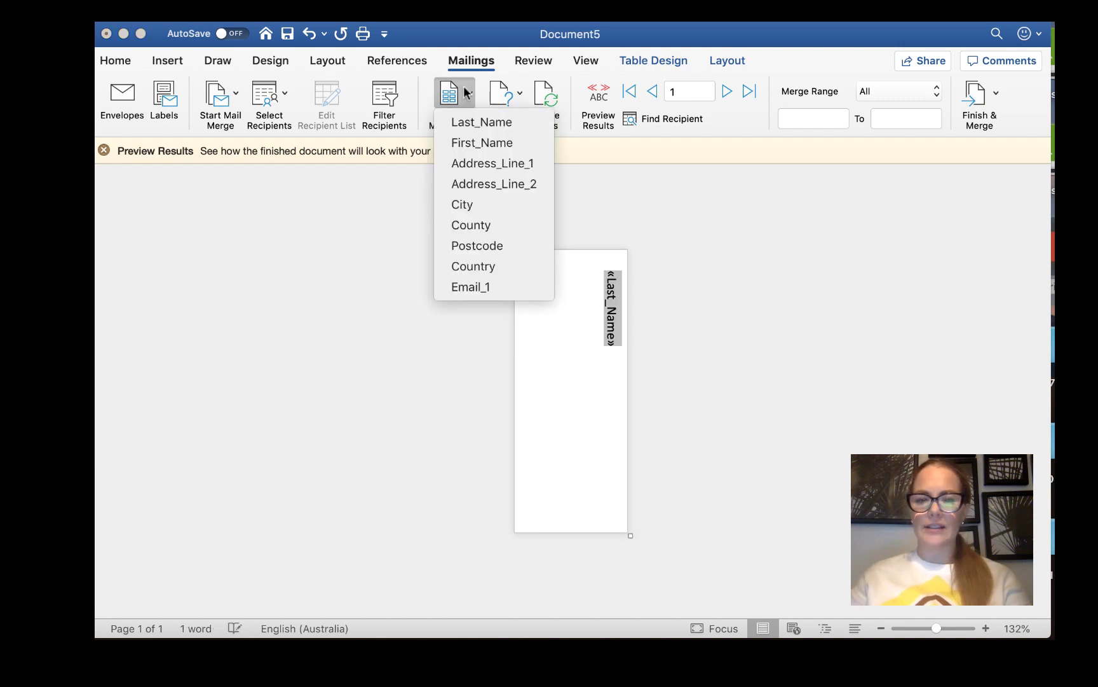
click(469, 148)
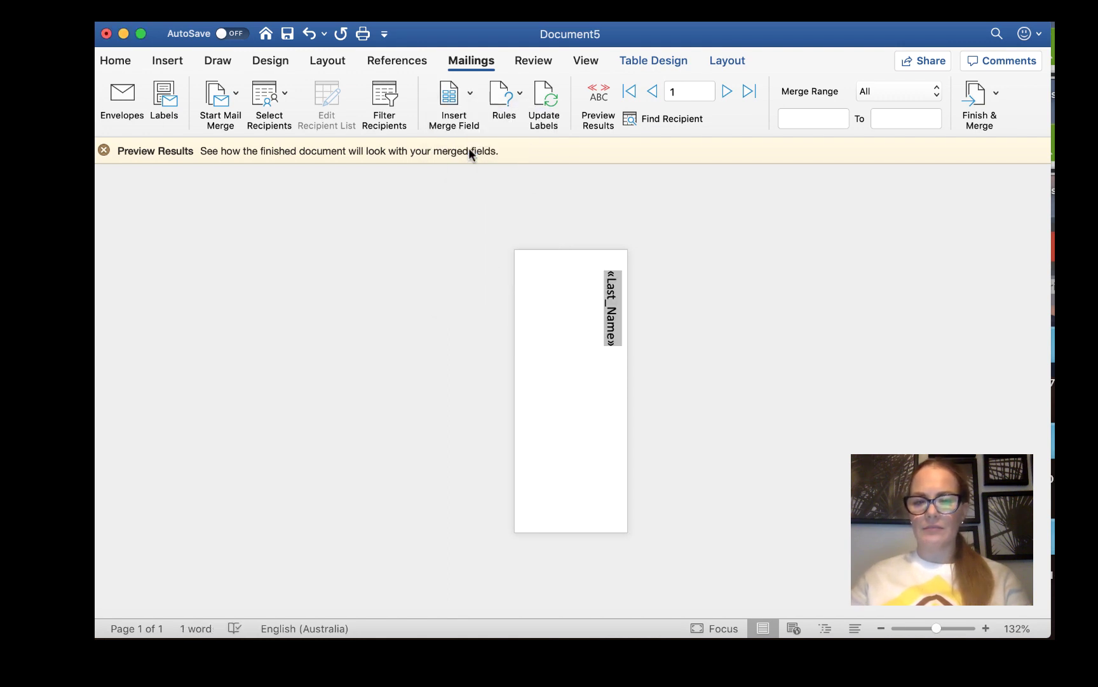
click(465, 93)
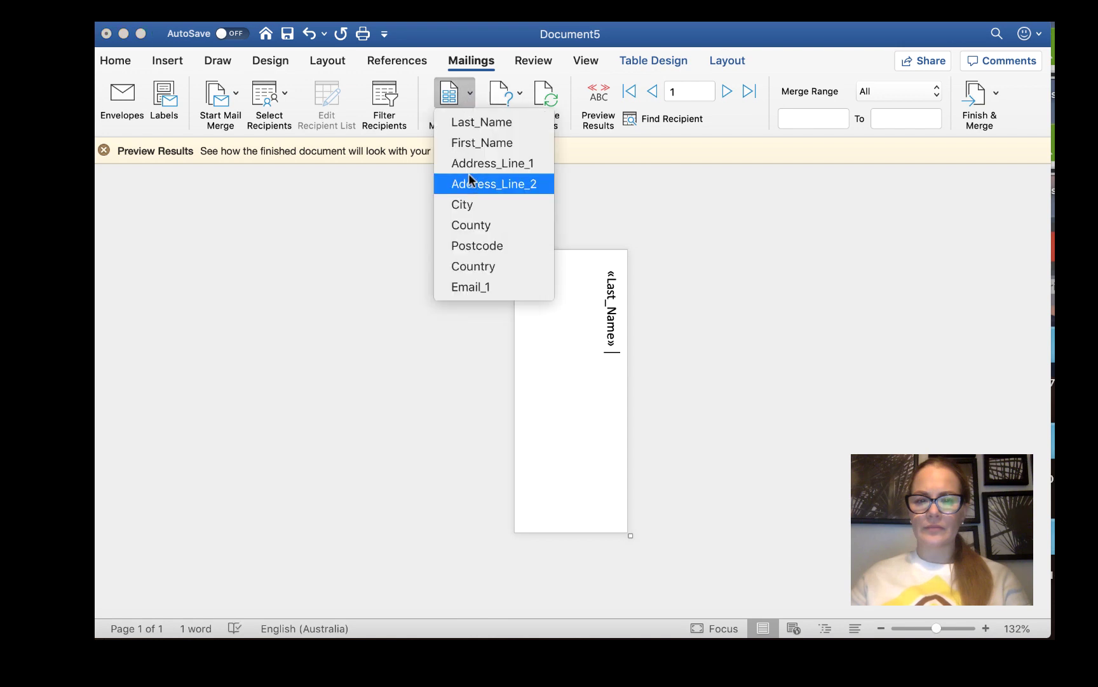
click(465, 143)
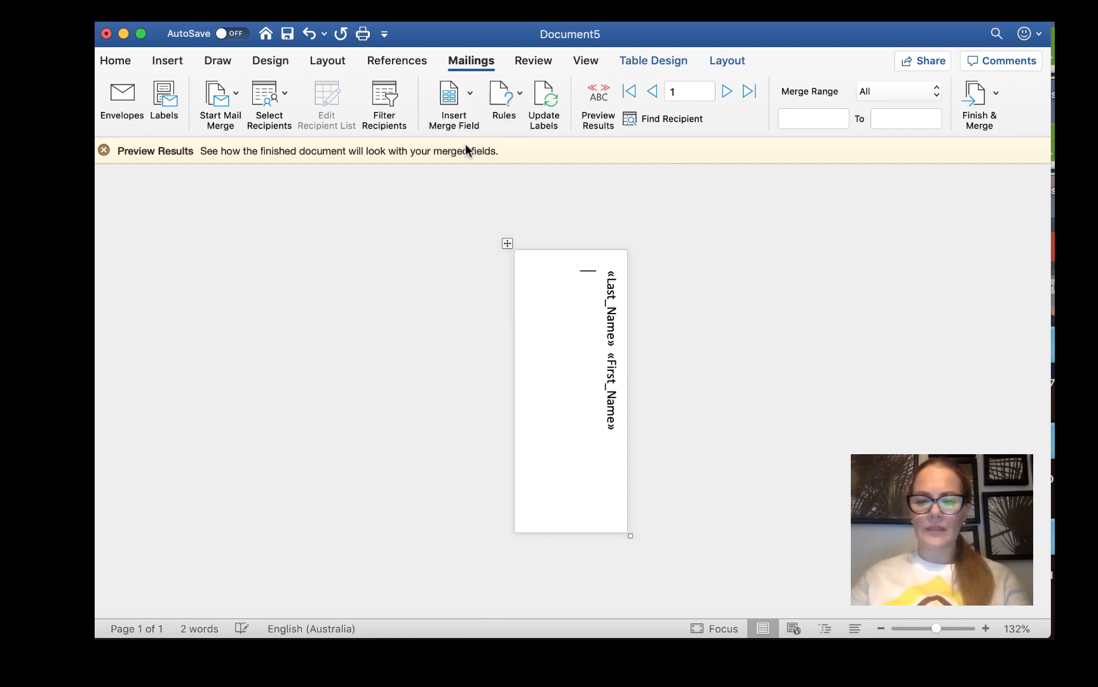
click(449, 95)
click(480, 163)
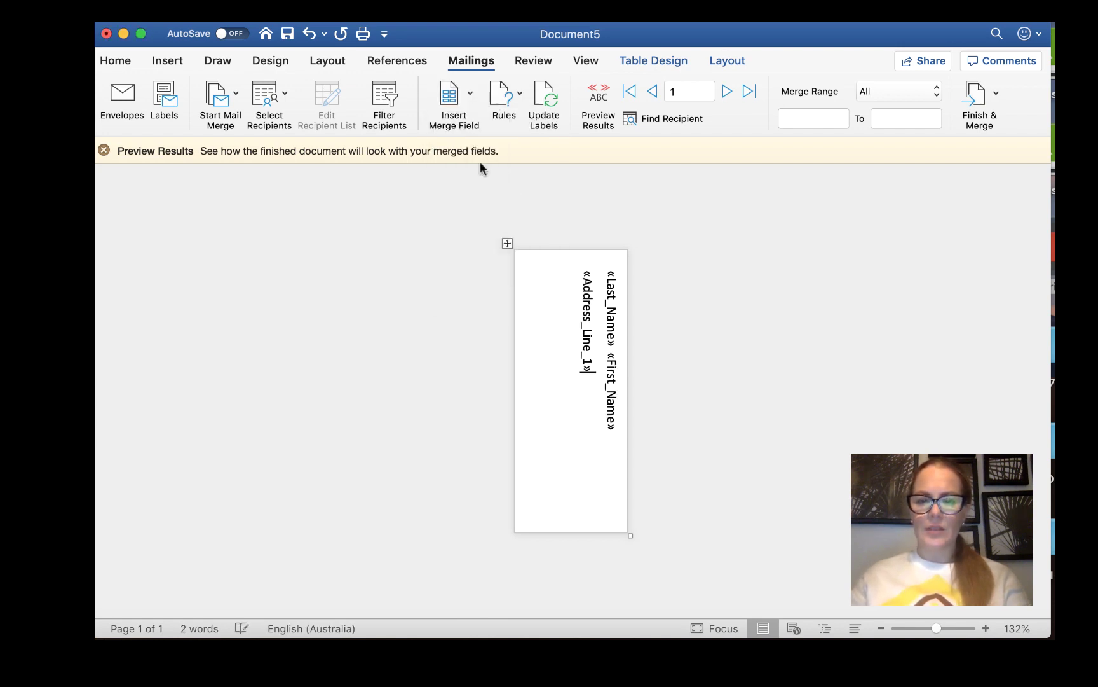
click(450, 94)
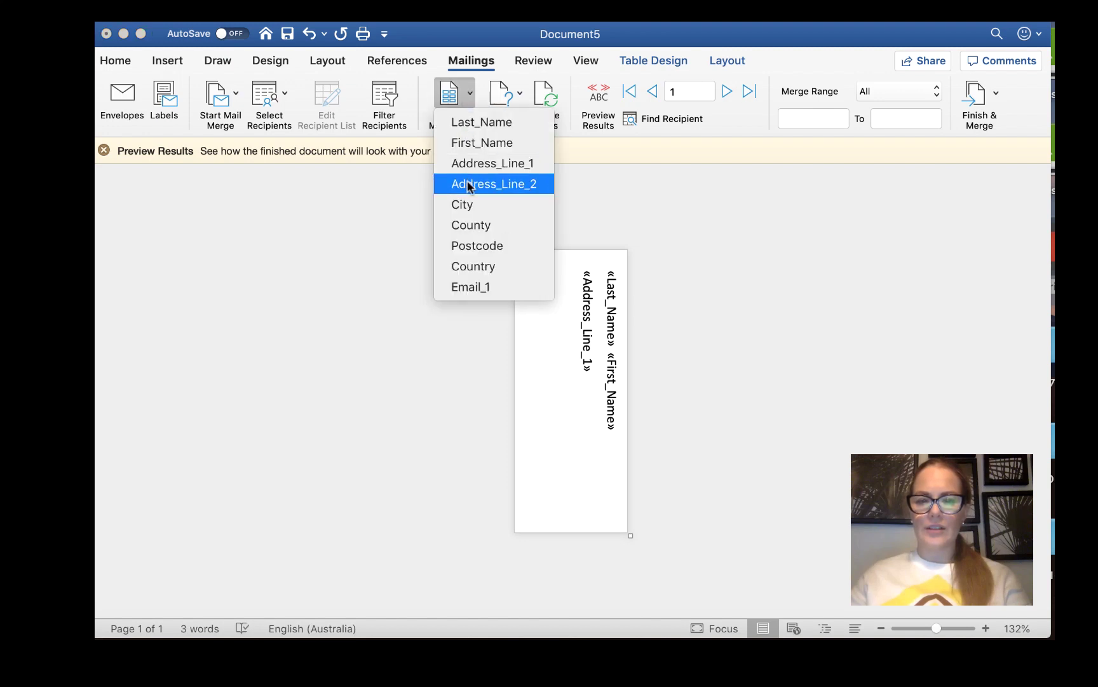
click(468, 183)
- Add the City, County, Postcode and Country merge fields on the following lines
key(Return)
click(466, 115)
click(477, 204)
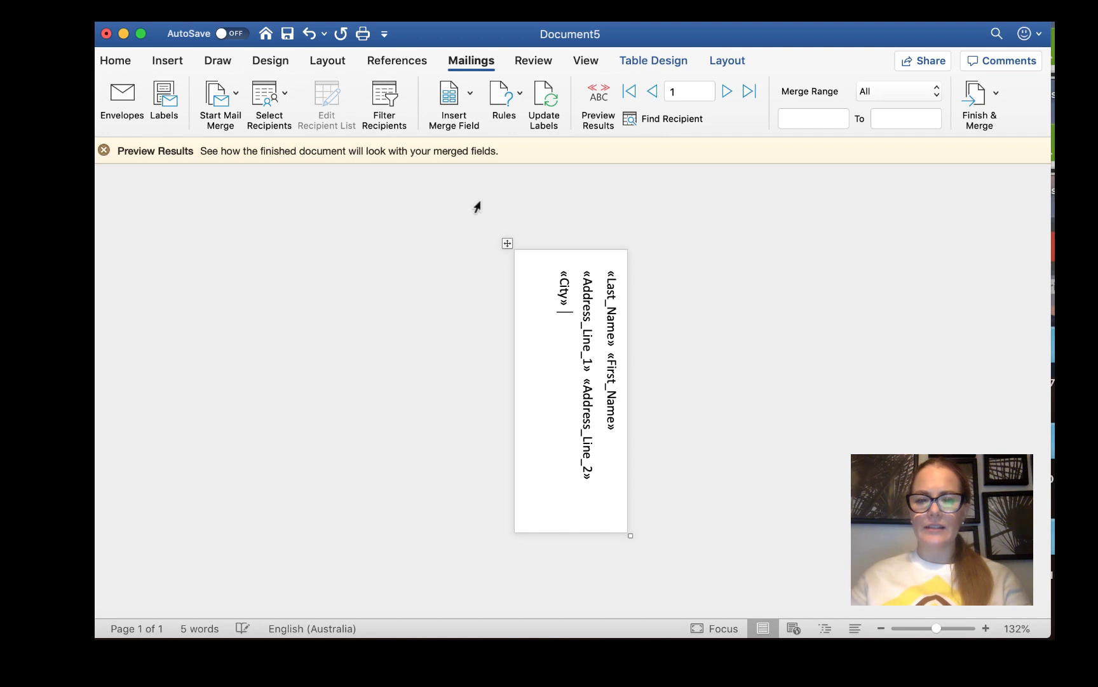
click(464, 98)
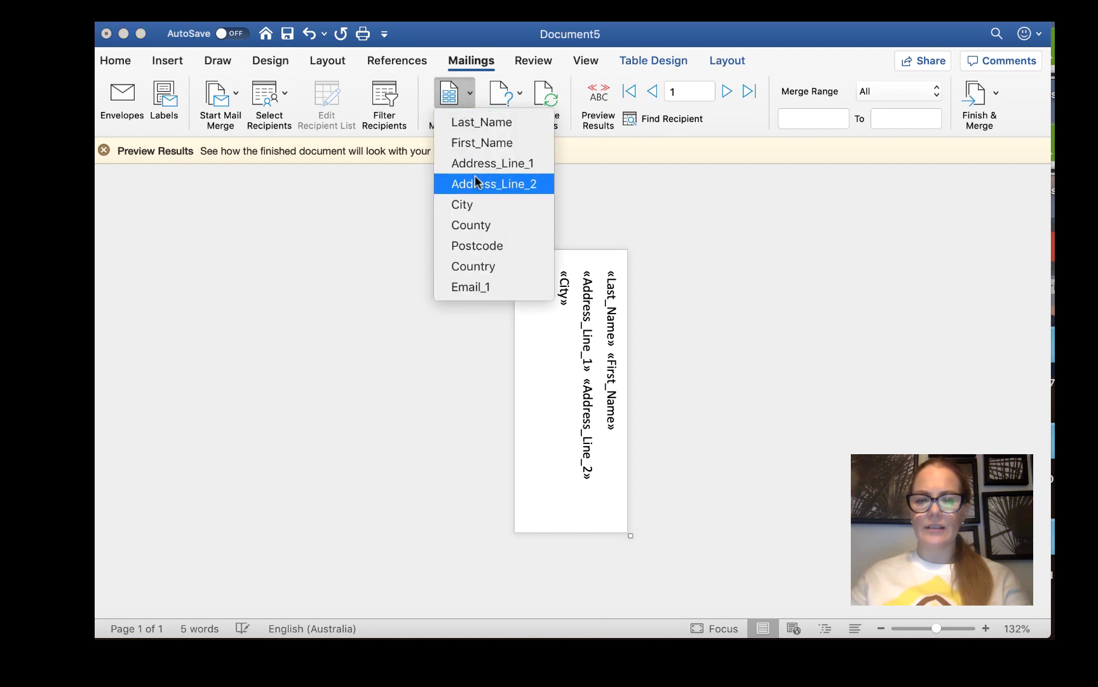
click(486, 228)
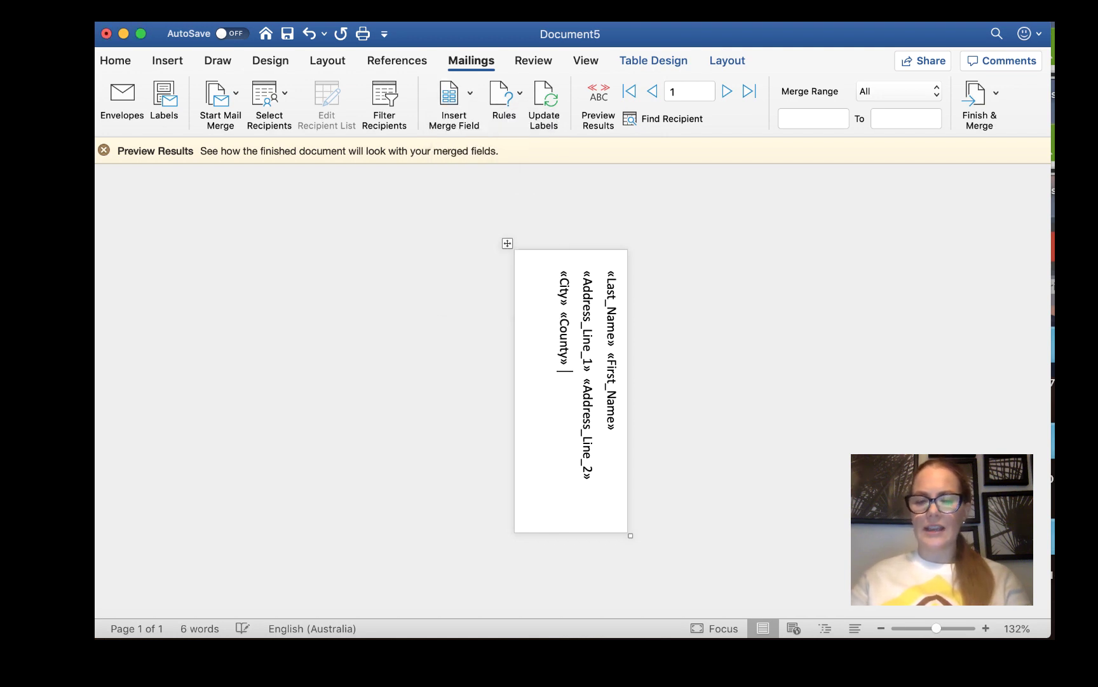
click(459, 114)
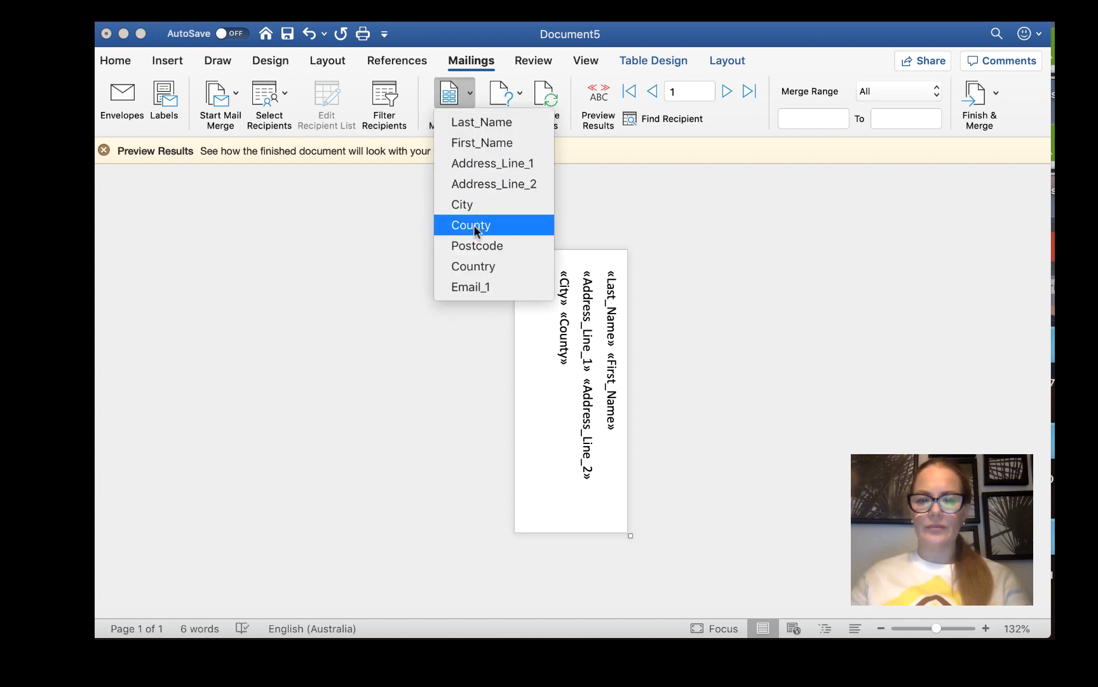
click(468, 248)
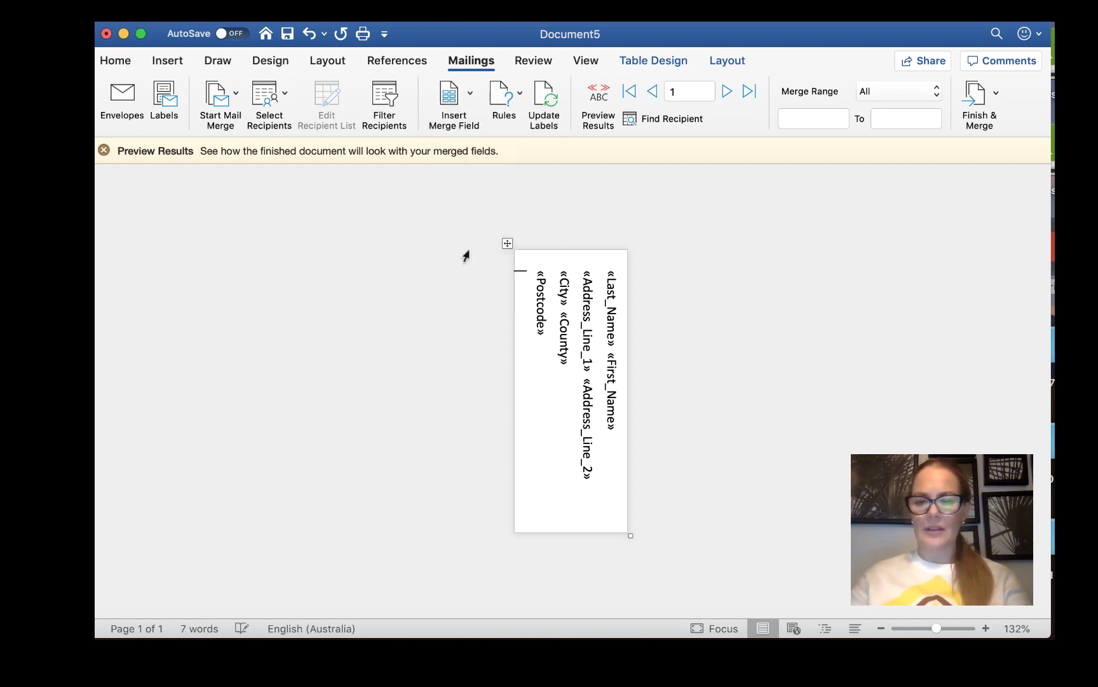
click(468, 99)
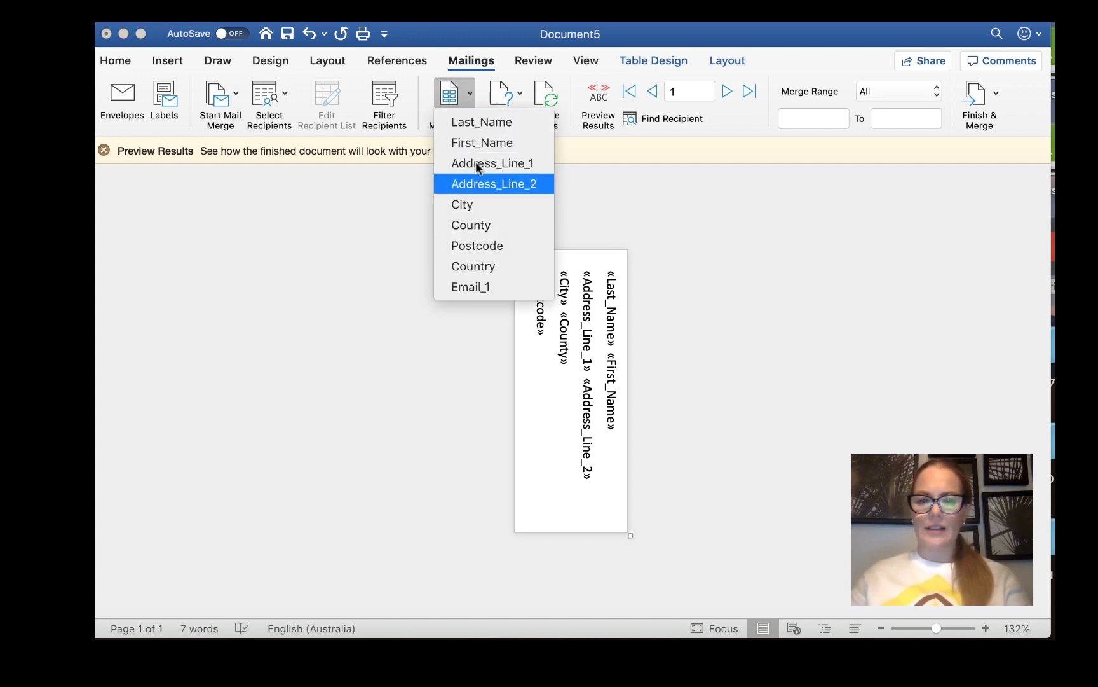
click(478, 269)
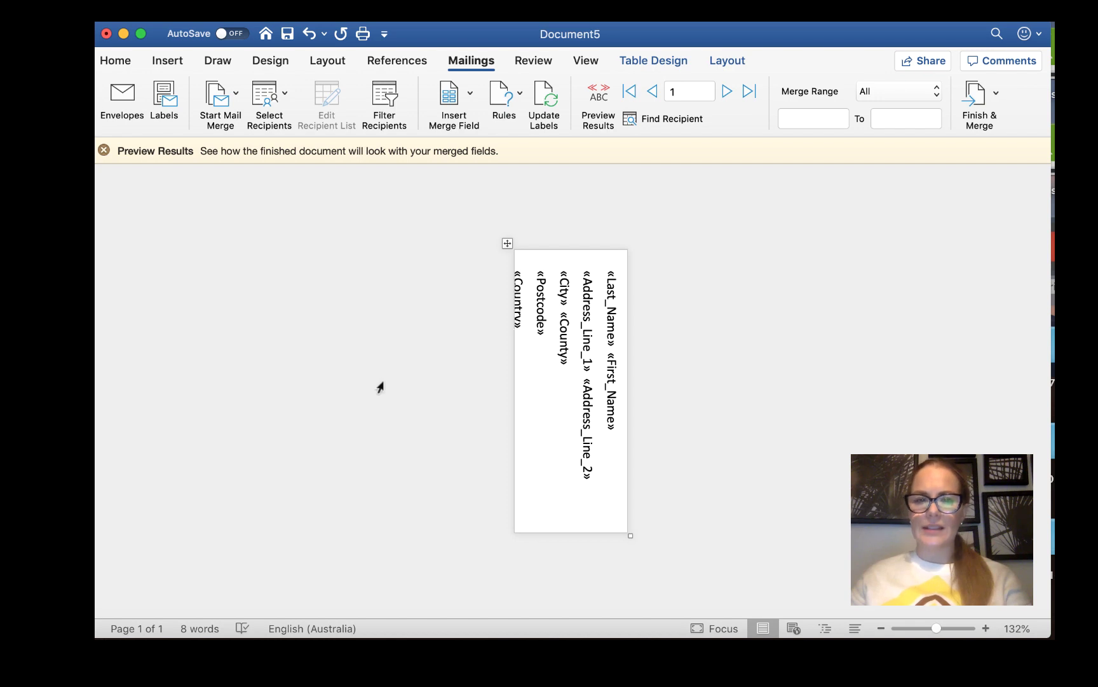
- Set the label paragraph's Spacing Before to 0 pt
click(320, 61)
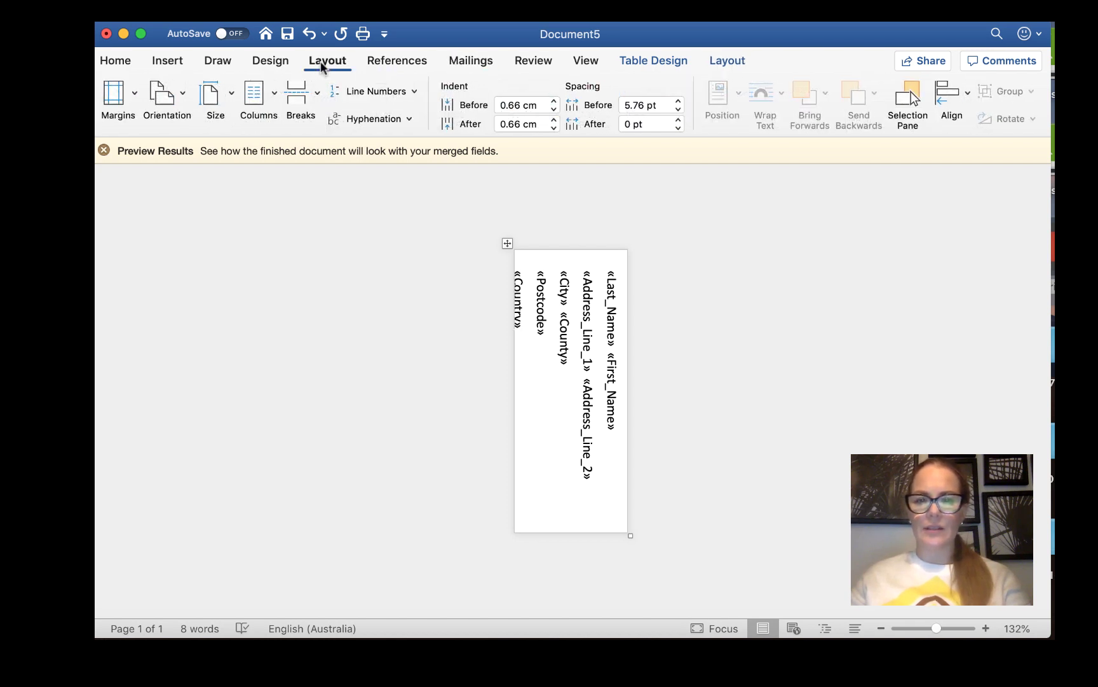
click(679, 108)
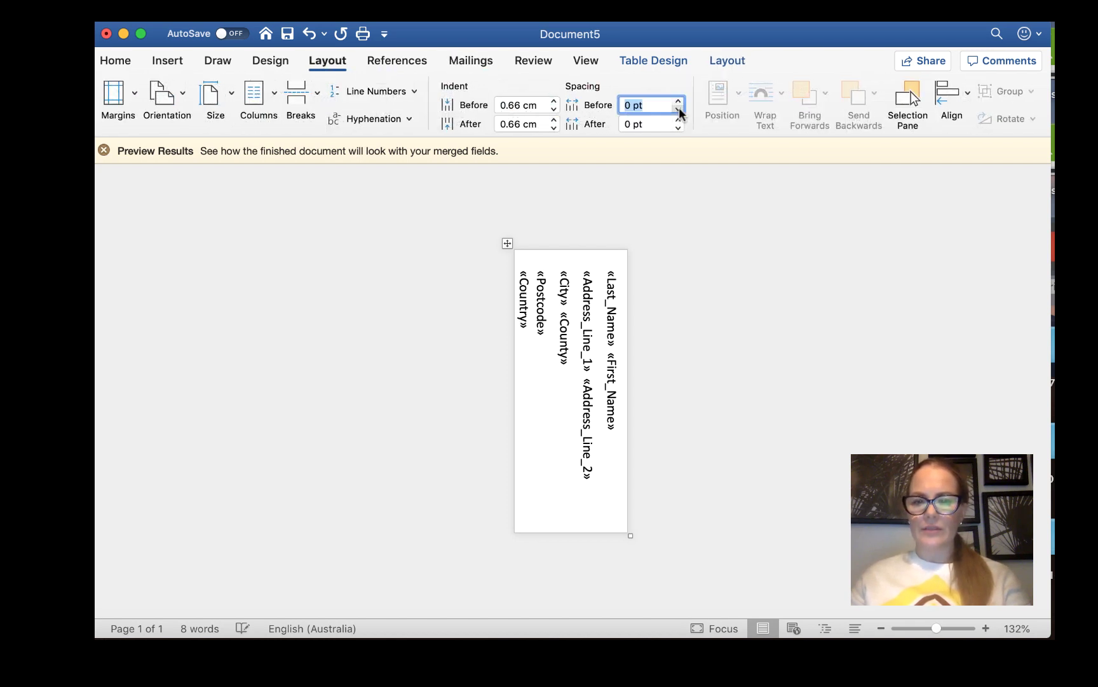
click(659, 259)
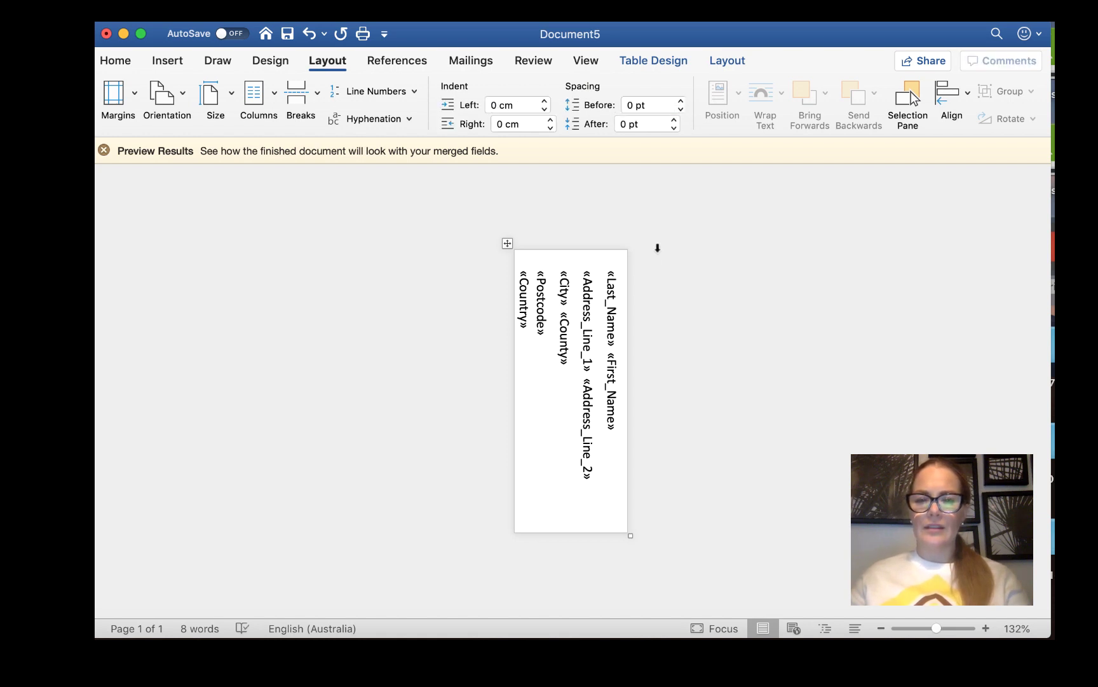
- Adjust the label's Indent Before to 0.6 cm
click(608, 266)
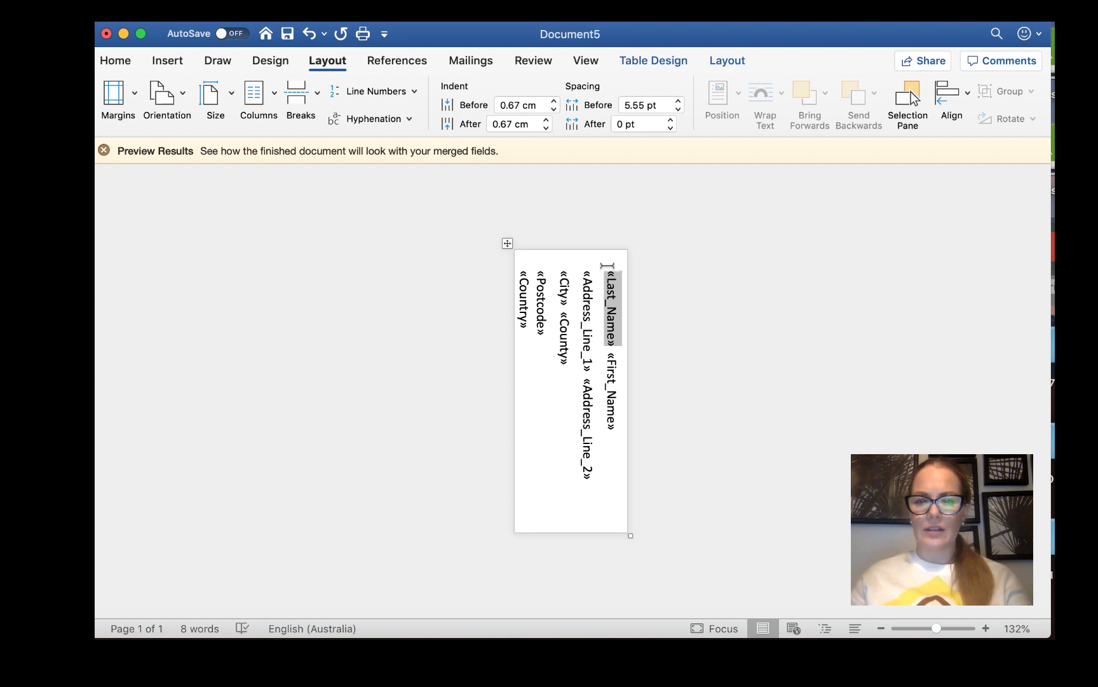
click(553, 99)
click(554, 98)
click(554, 99)
click(554, 108)
click(555, 108)
click(555, 108)
click(766, 386)
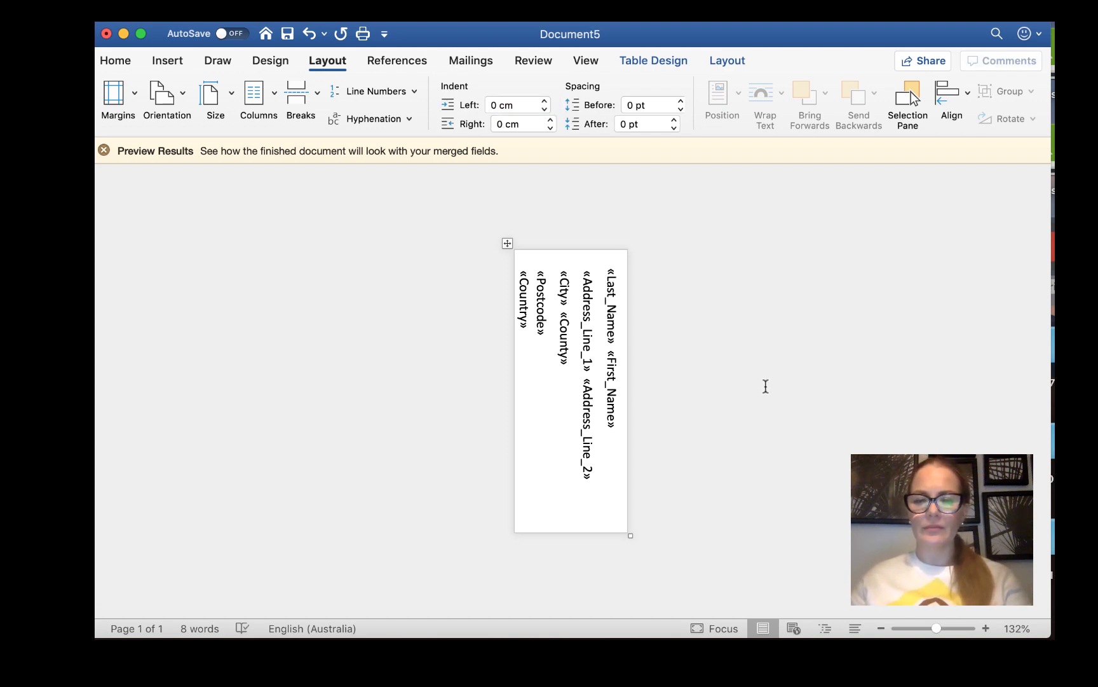
- Finish the merge with Edit Individual Documents to create the nine-page Labels3 document
click(470, 62)
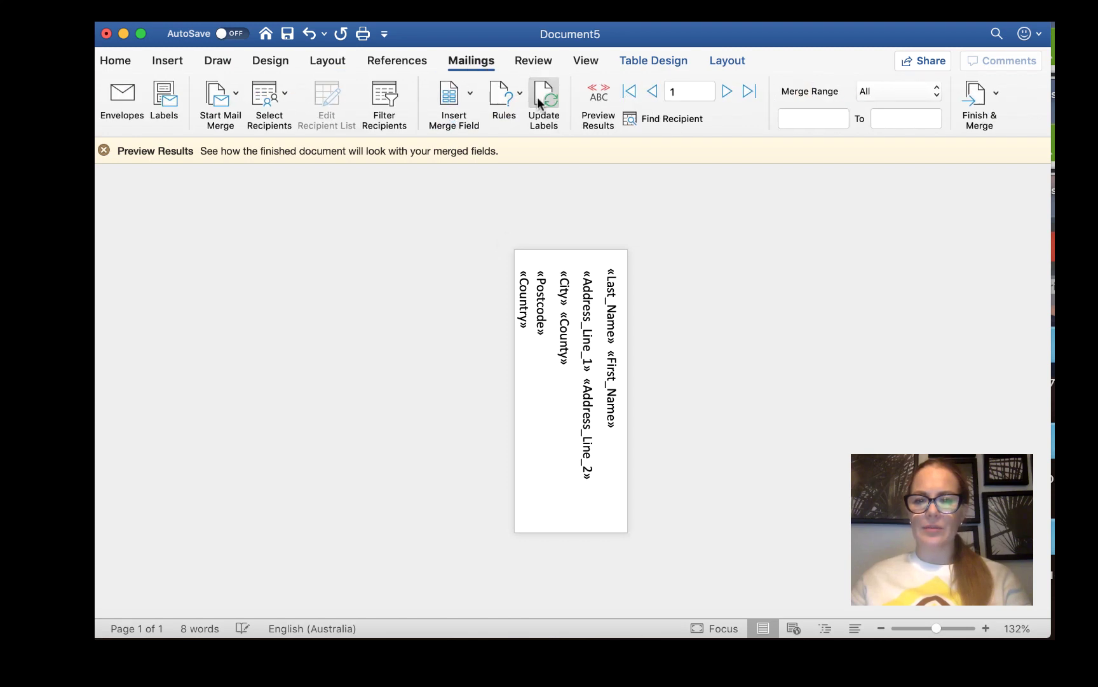
click(995, 93)
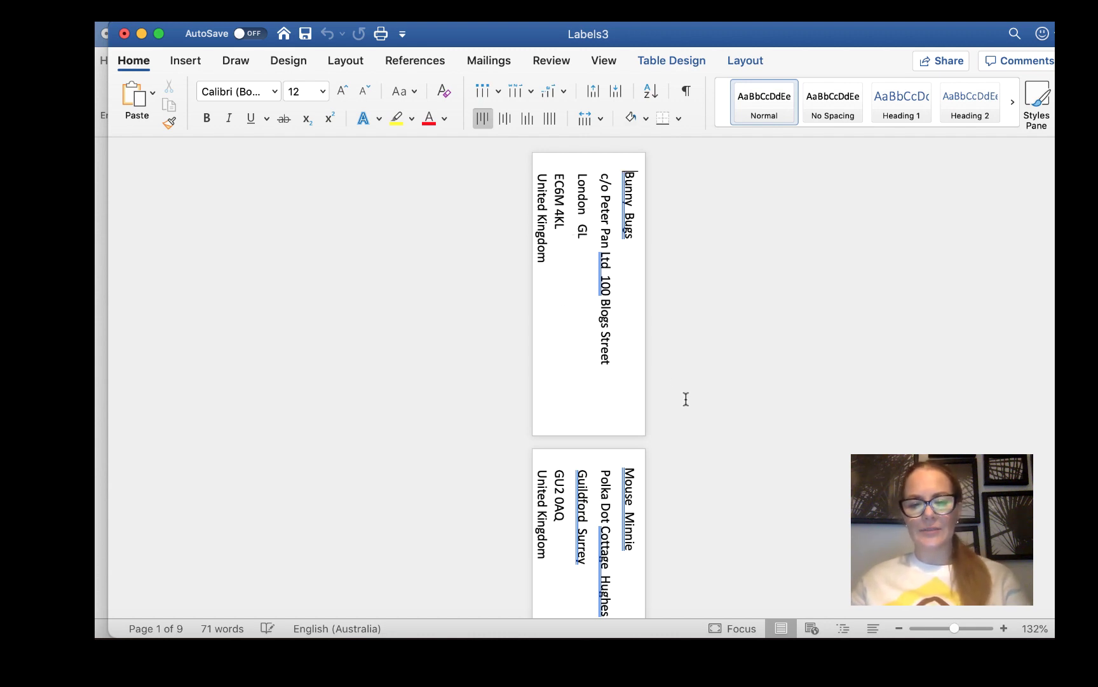
- Scroll through the merged labels to review them
scroll(686, 398, down, 3)
scroll(686, 398, down, 5)
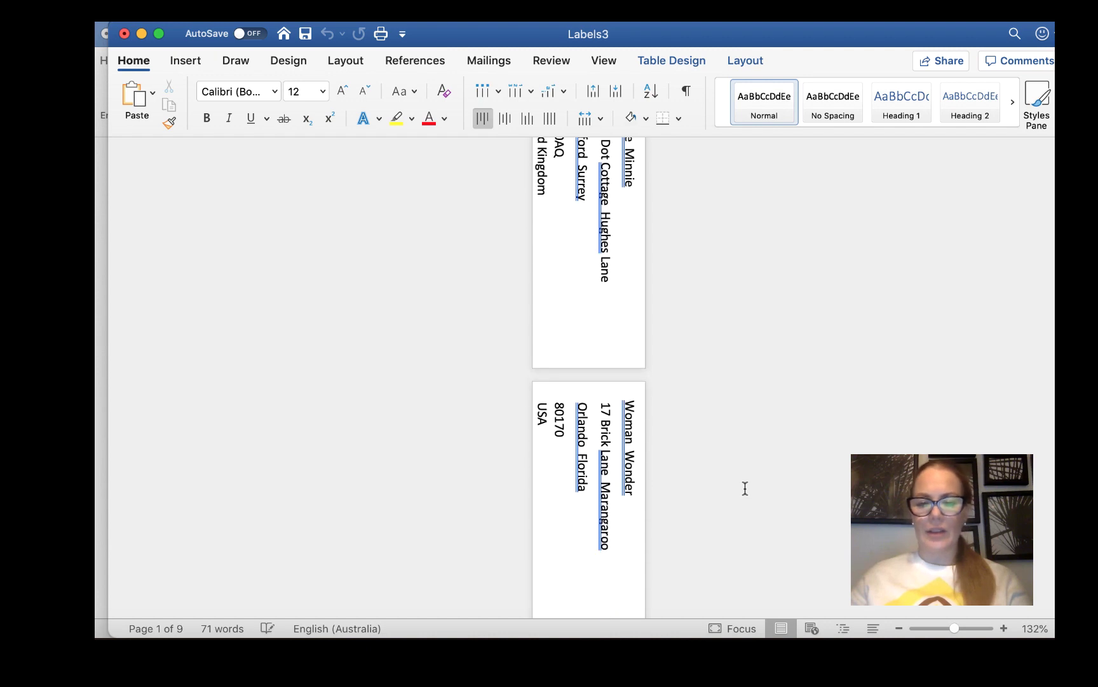
scroll(745, 488, up, 6)
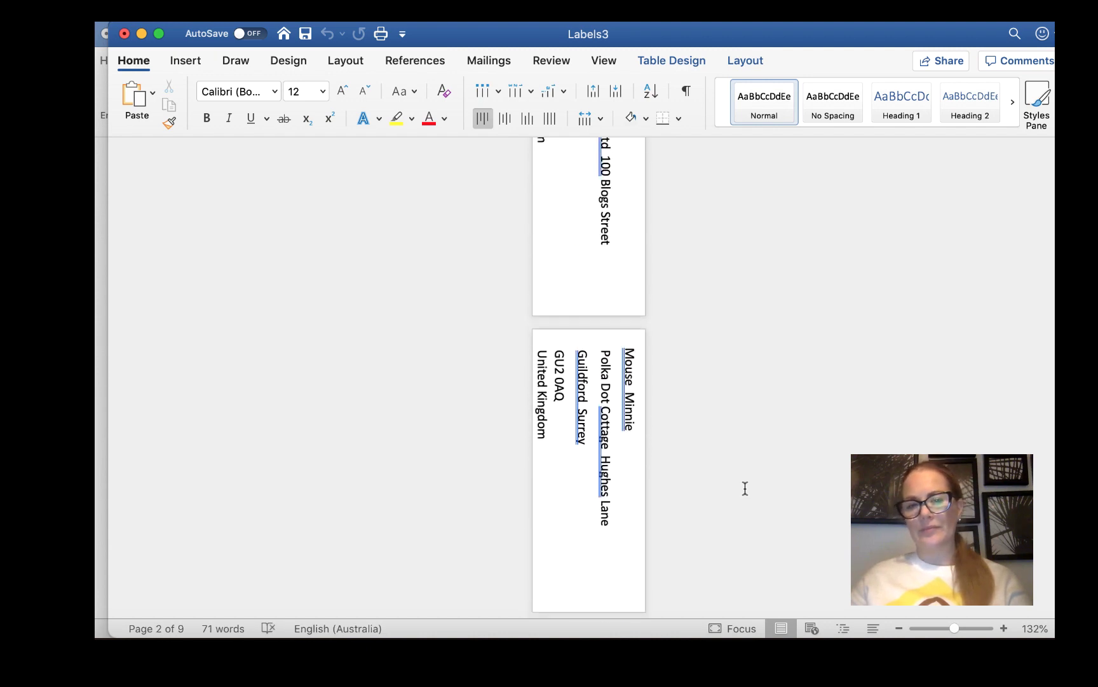
scroll(745, 487, up, 2)
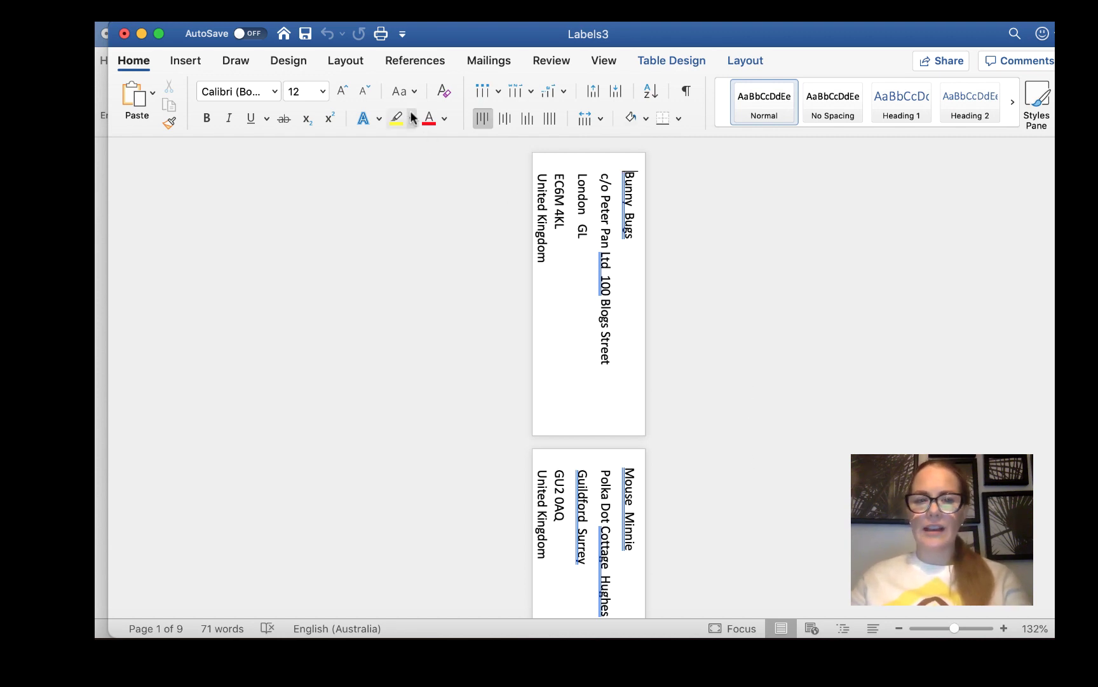
- Change the first label's Indent Before from 0.61 cm to 0.6 cm
click(353, 63)
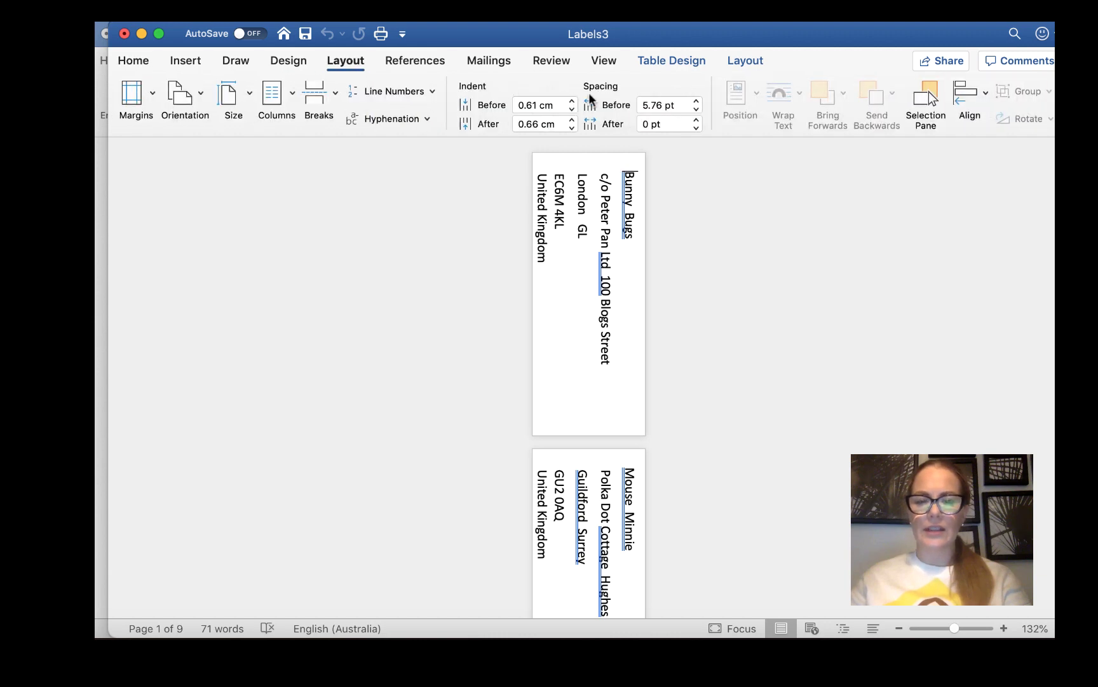
click(572, 101)
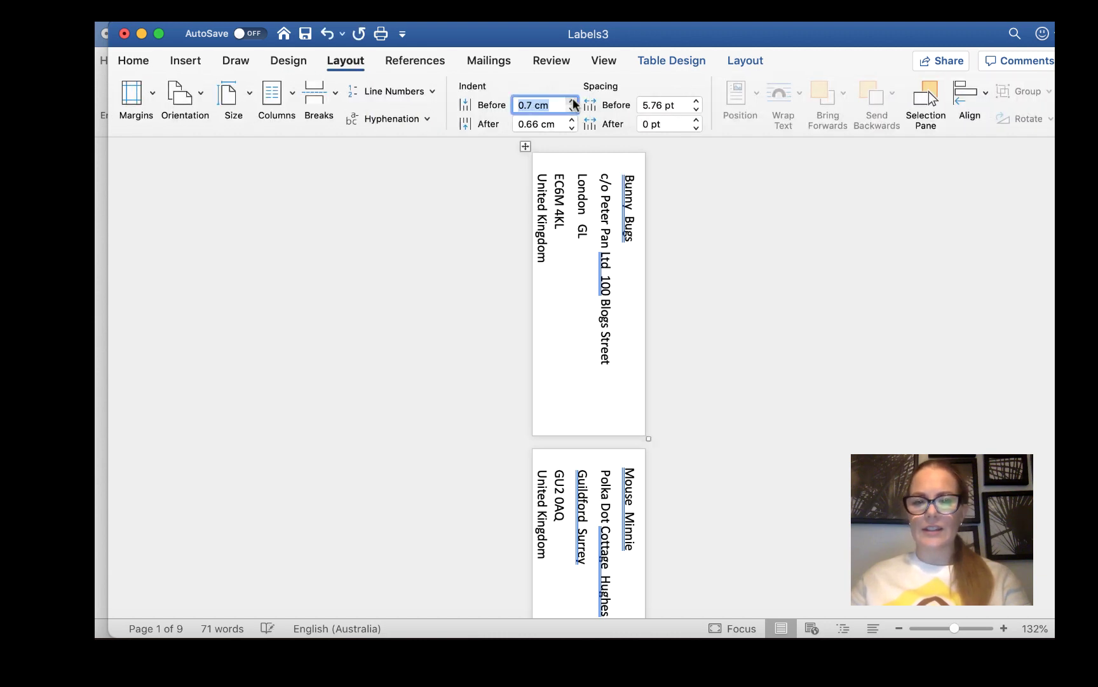
click(572, 109)
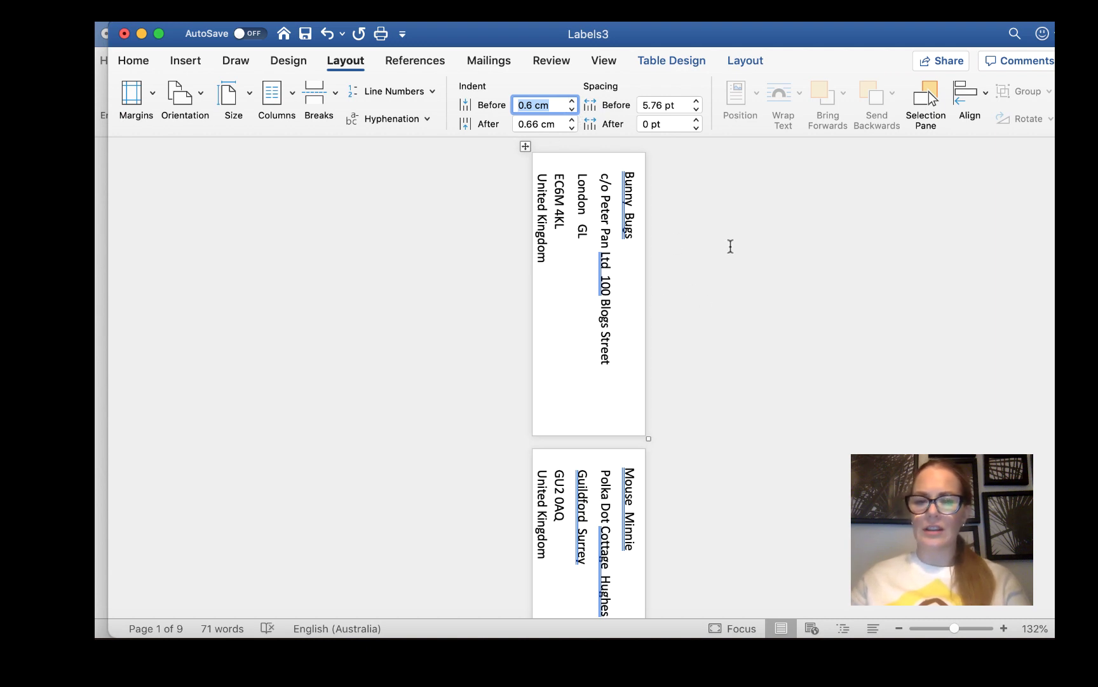
click(187, 62)
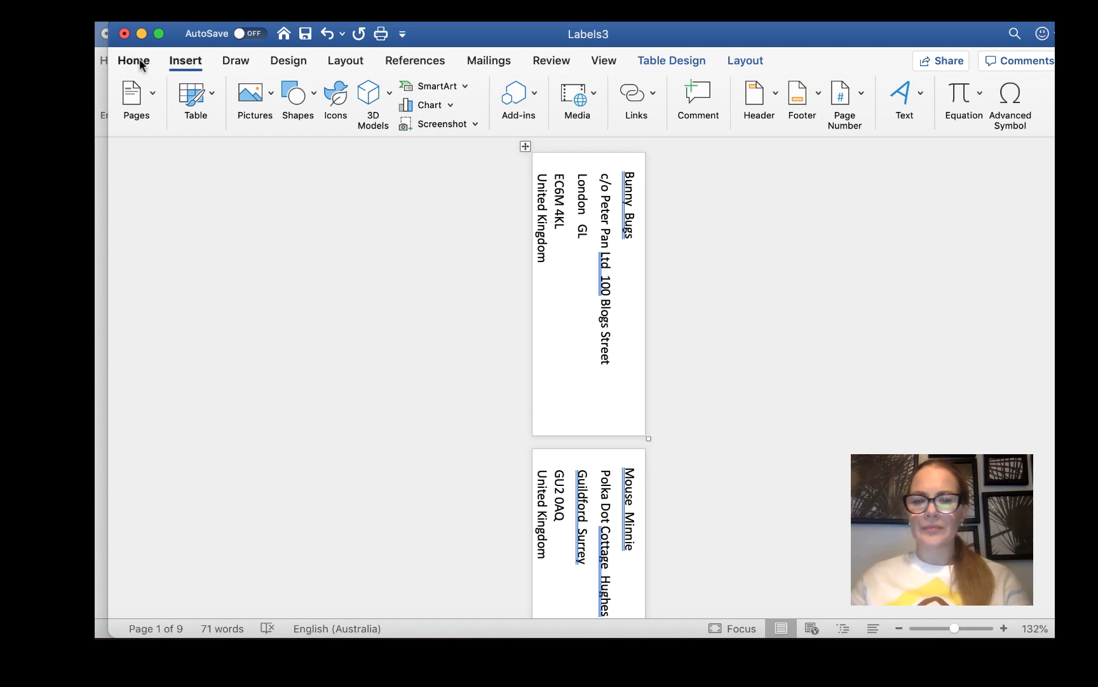